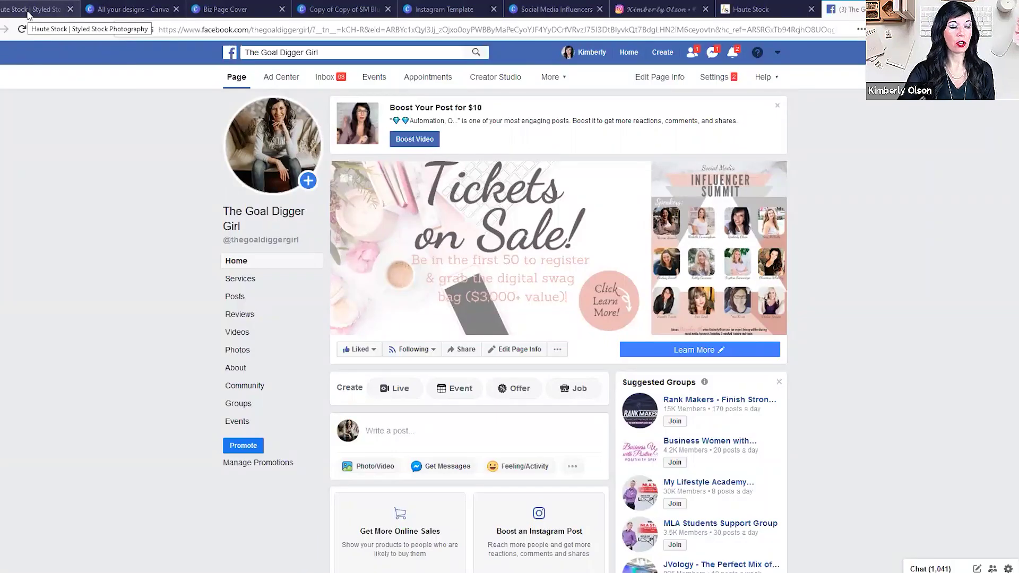
# View all saved Canva designs, then bring up Haute Stock's Latest photos page.
pyautogui.click(109, 10)
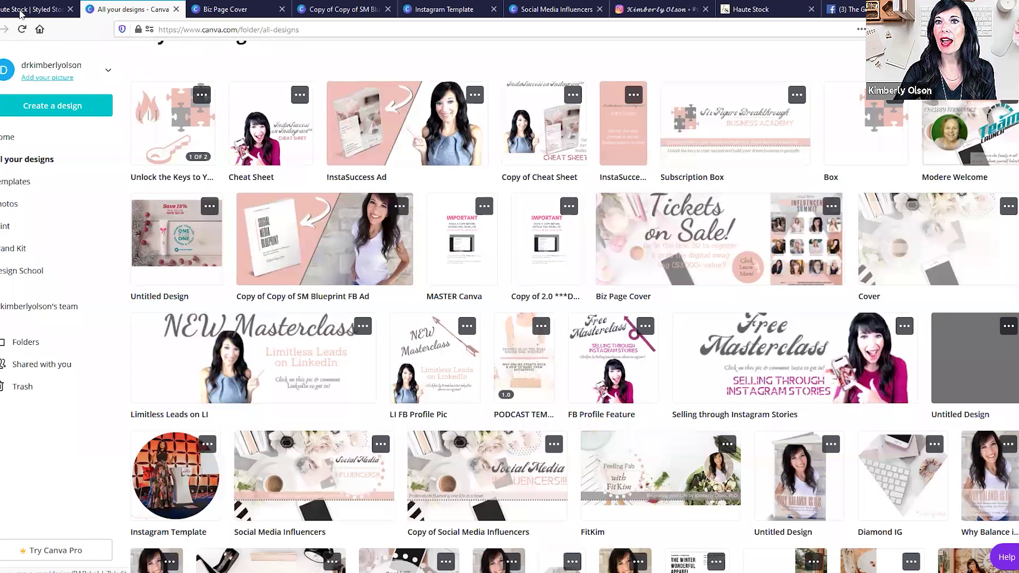
pyautogui.click(64, 15)
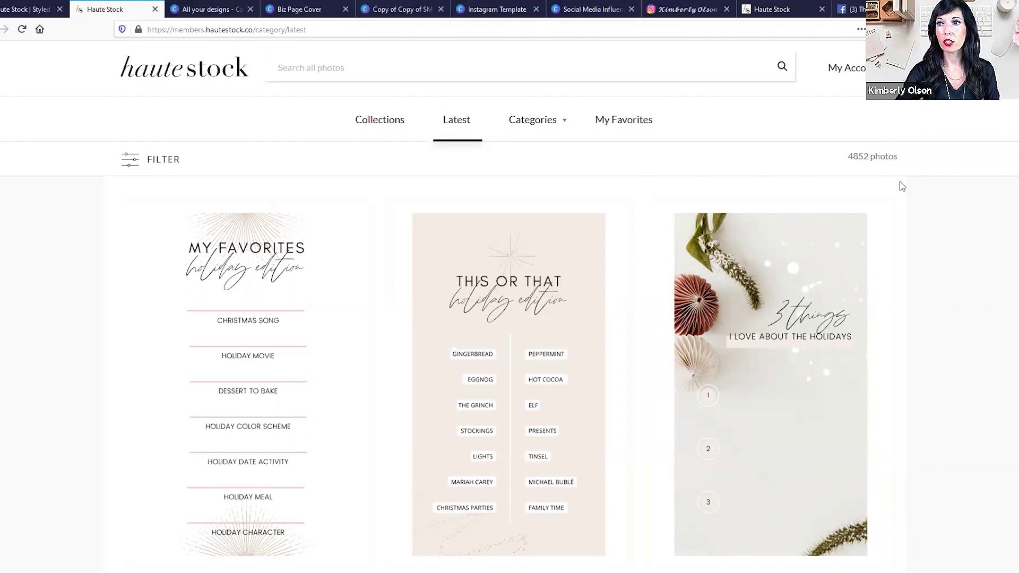
# Browse Haute Stock's 4852 latest photos, including holiday graphics and the Gilded Winter Collection.
pyautogui.scroll(-1, 794, 244)
pyautogui.scroll(-3, 795, 244)
pyautogui.scroll(2, 438, 292)
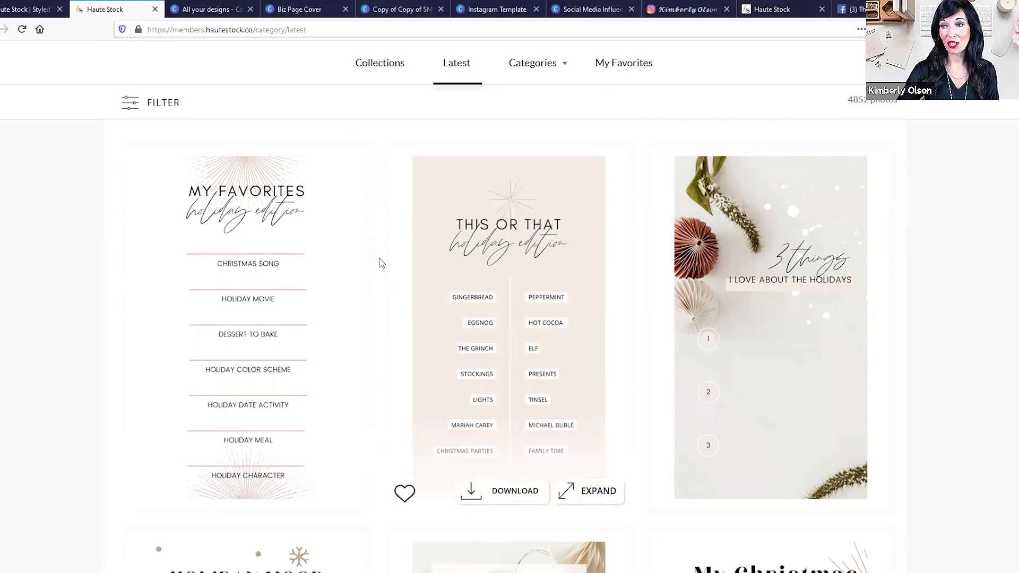
pyautogui.scroll(-3, 1000, 380)
pyautogui.scroll(-9, 999, 381)
pyautogui.scroll(-5, 1000, 380)
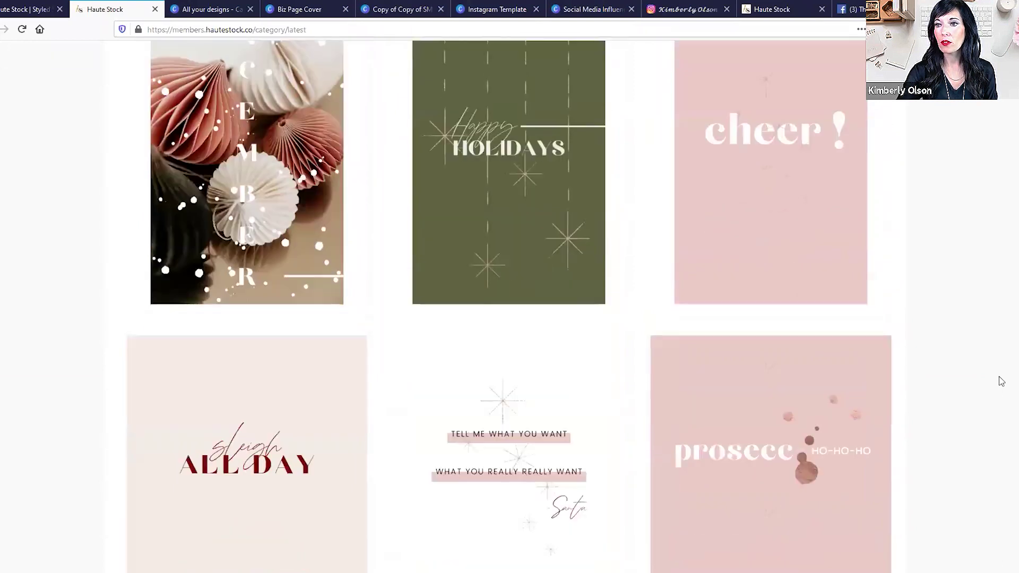
pyautogui.scroll(-5, 1001, 380)
pyautogui.scroll(-11, 1001, 381)
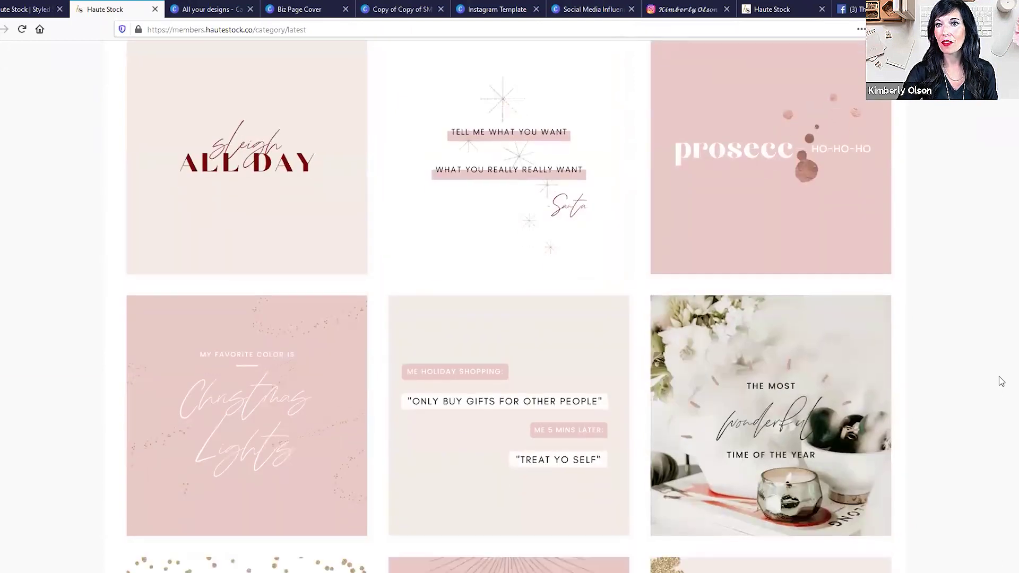
pyautogui.scroll(-6, 1001, 380)
pyautogui.scroll(1, 1001, 380)
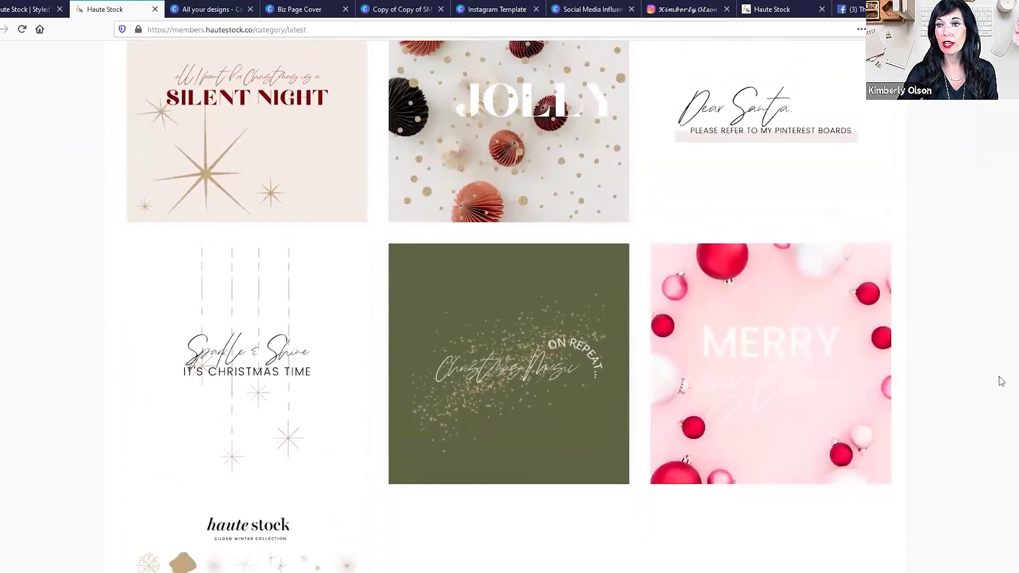
pyautogui.scroll(-4, 1001, 380)
pyautogui.scroll(-2, 1000, 380)
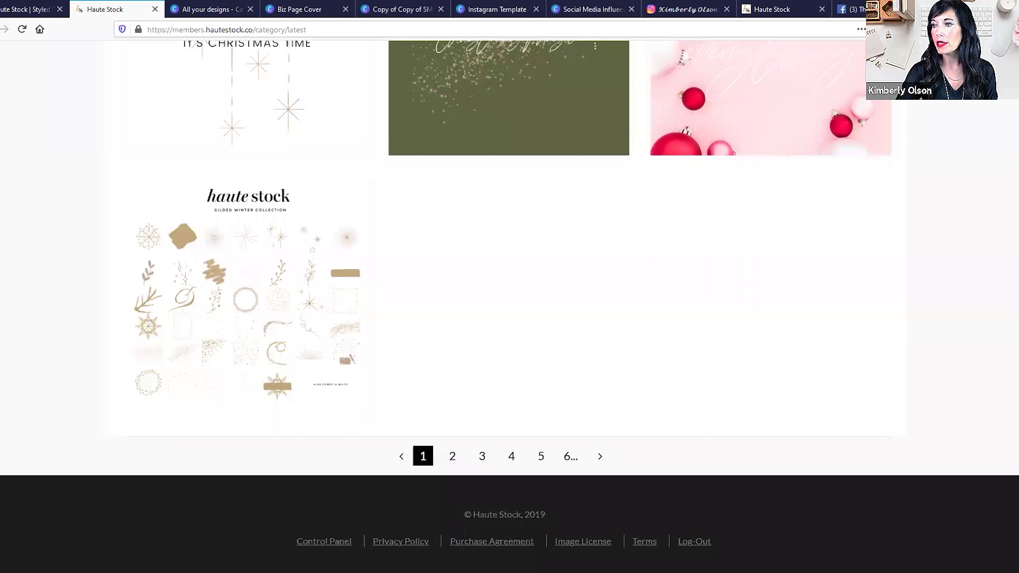
pyautogui.scroll(20, 1001, 177)
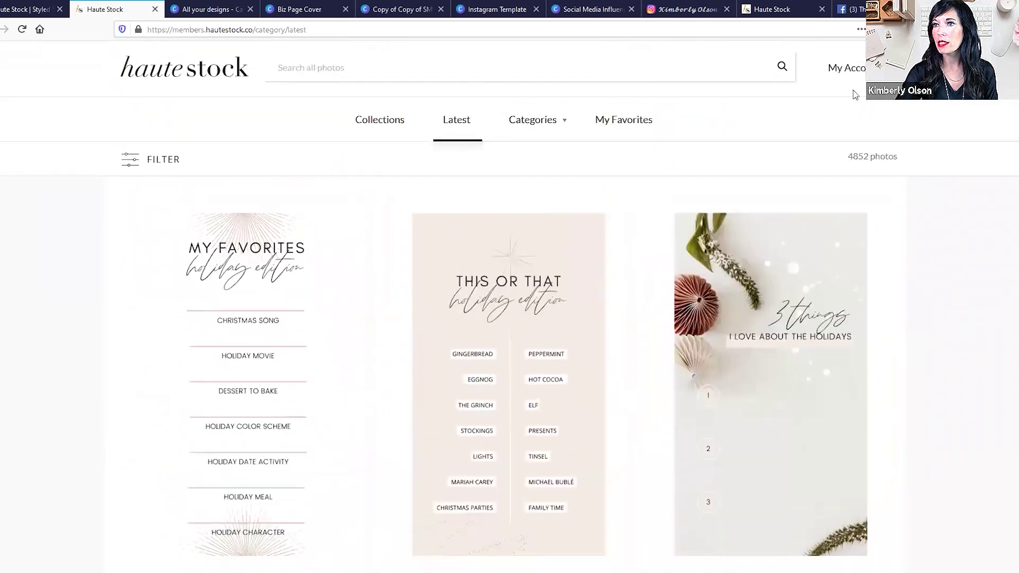
# Open the Tech Mockups category from Haute Stock's Categories list.
pyautogui.click(539, 122)
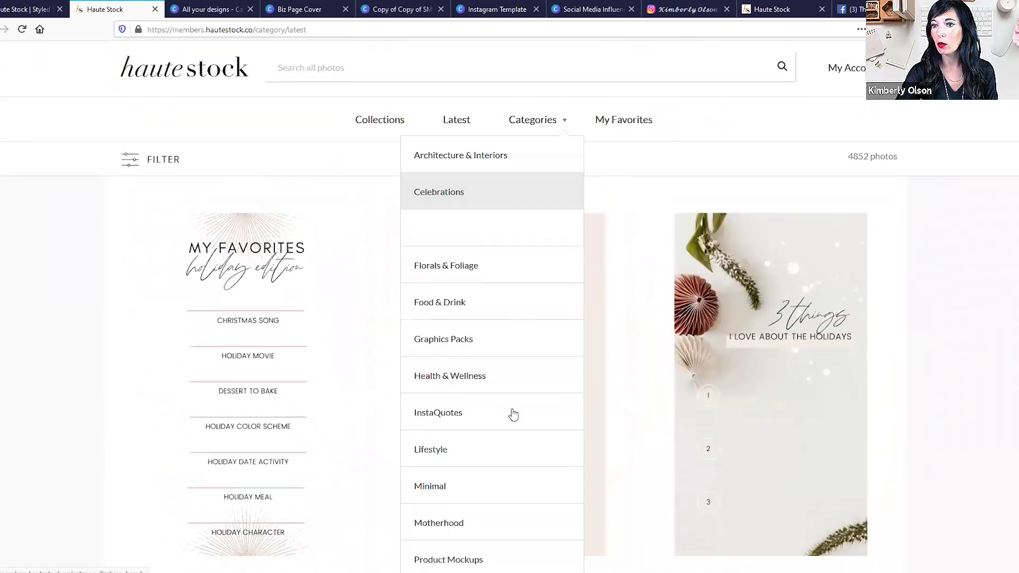
pyautogui.scroll(-4, 502, 435)
pyautogui.scroll(-2, 502, 435)
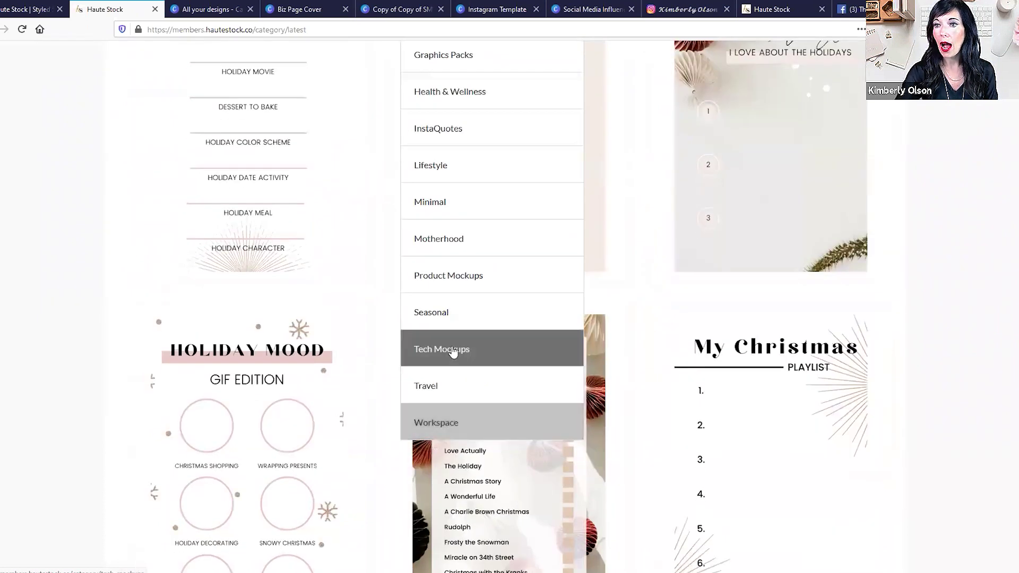
pyautogui.click(455, 350)
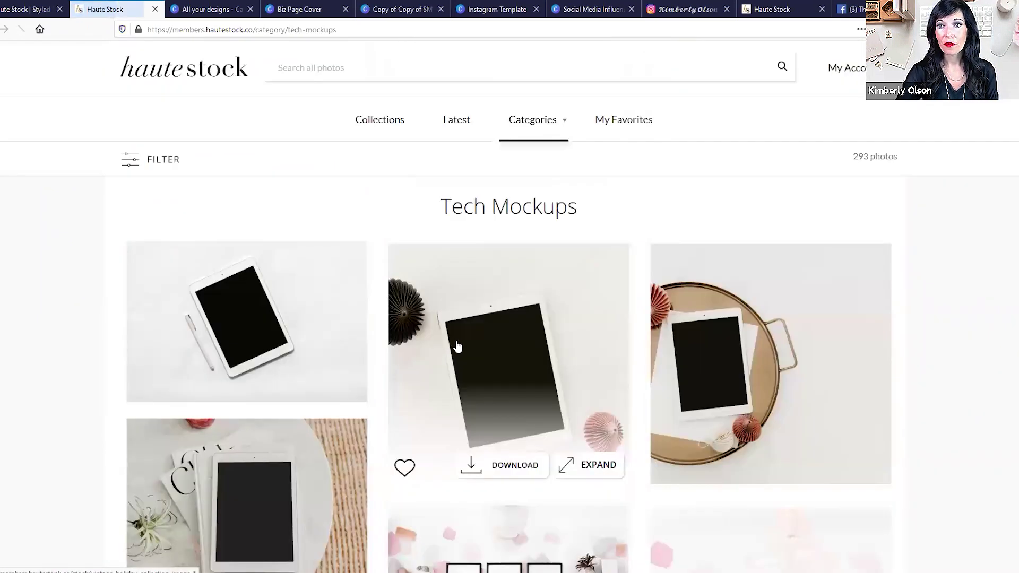
# Look through the Tech Mockups device photos, then bring up the Biz Page Cover design.
pyautogui.scroll(-7, 741, 382)
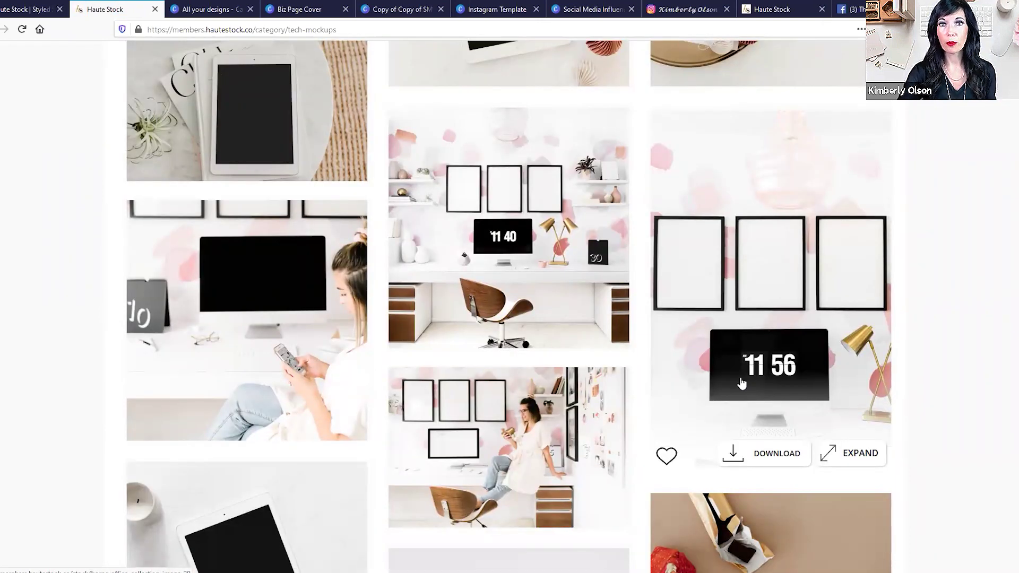
pyautogui.scroll(-5, 742, 383)
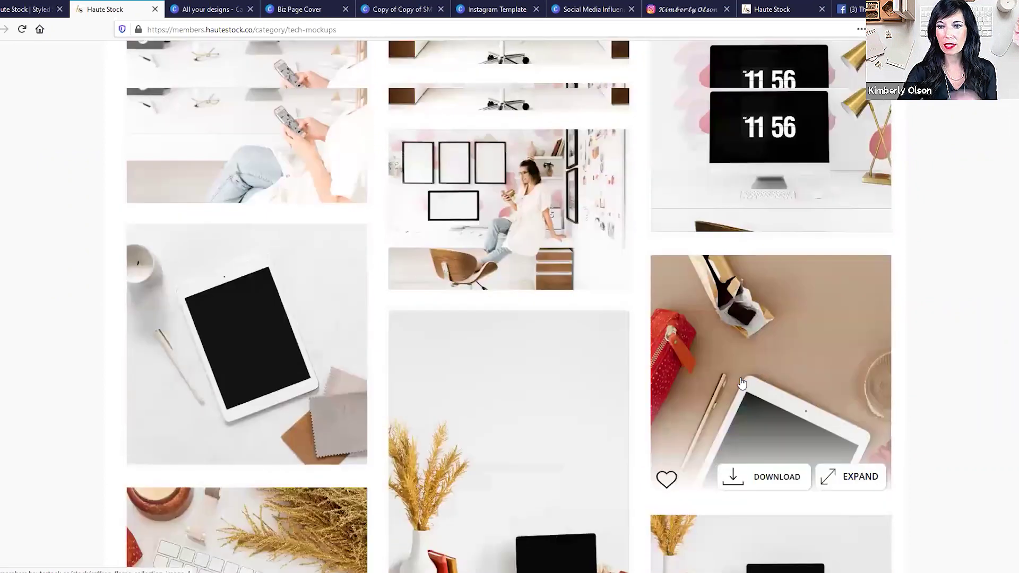
pyautogui.scroll(-7, 741, 384)
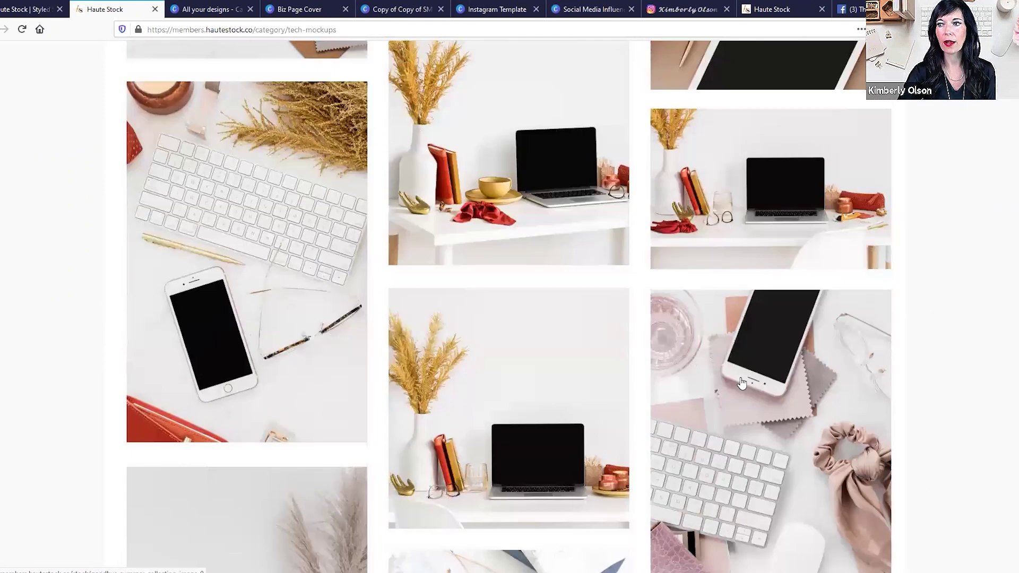
pyautogui.scroll(-12, 741, 383)
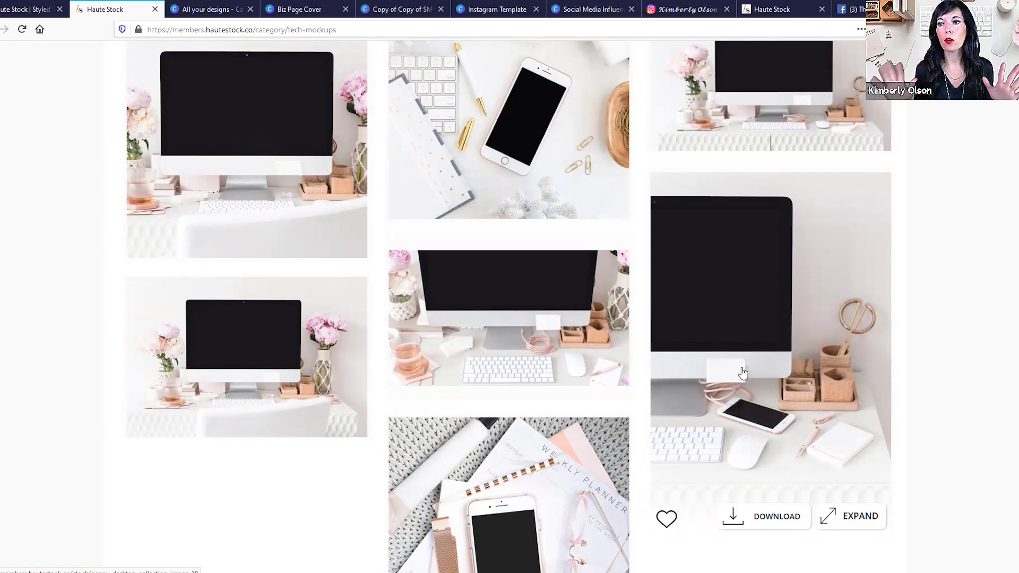
pyautogui.scroll(-2, 671, 389)
pyautogui.moveTo(560, 411)
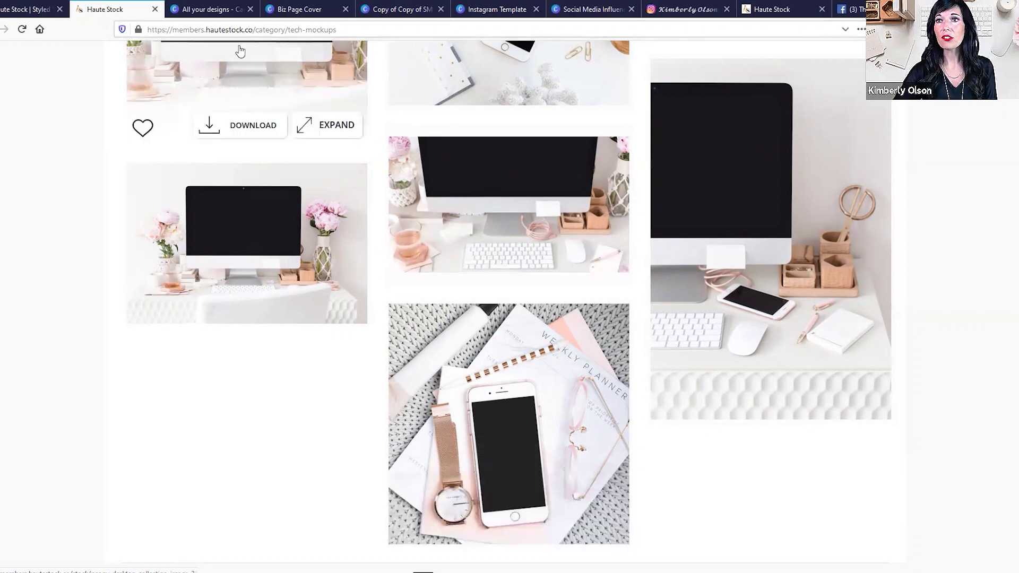
pyautogui.click(300, 16)
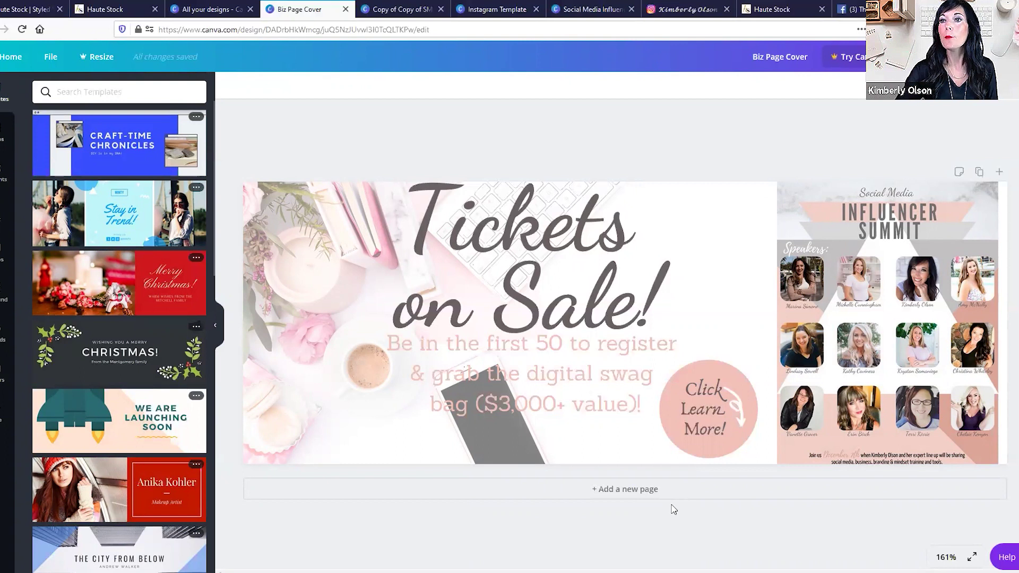
# Compare the Biz Page Cover with the live Facebook 'Tickets on Sale!' cover.
pyautogui.click(852, 9)
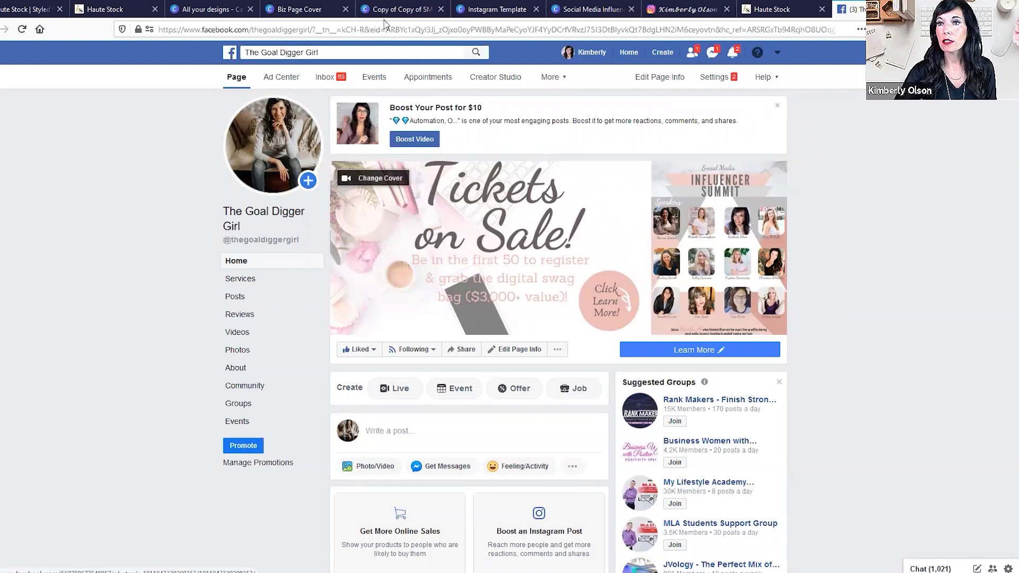
pyautogui.click(295, 9)
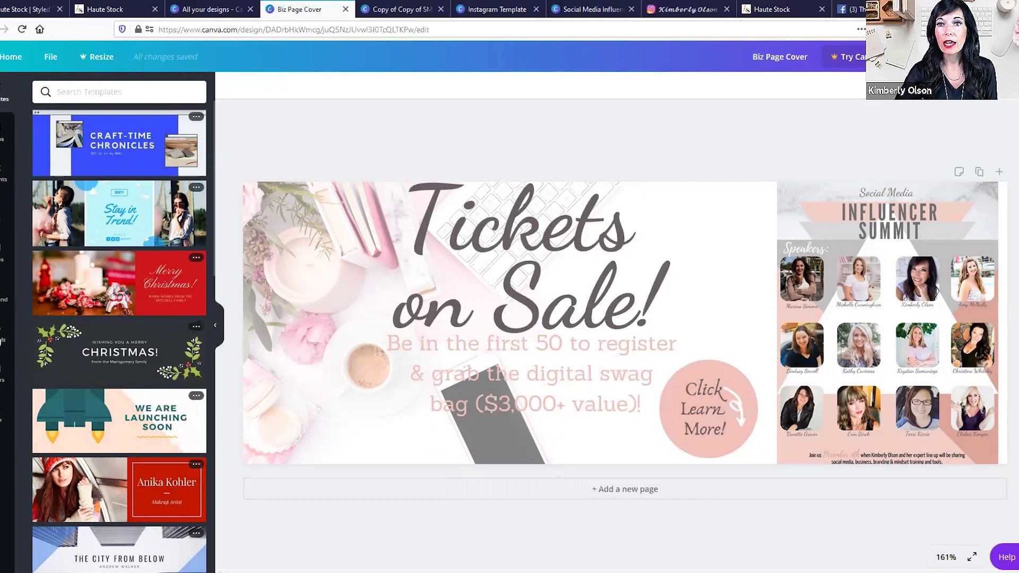
# Browse the Uploads, Text and Elements panels, then return to the Facebook business page.
pyautogui.click(2, 339)
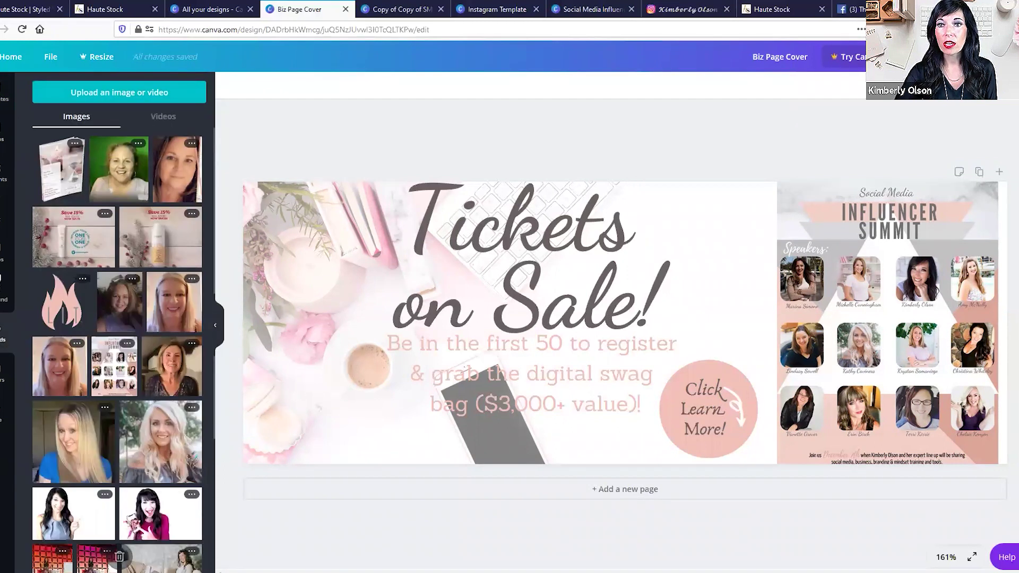
pyautogui.click(2, 220)
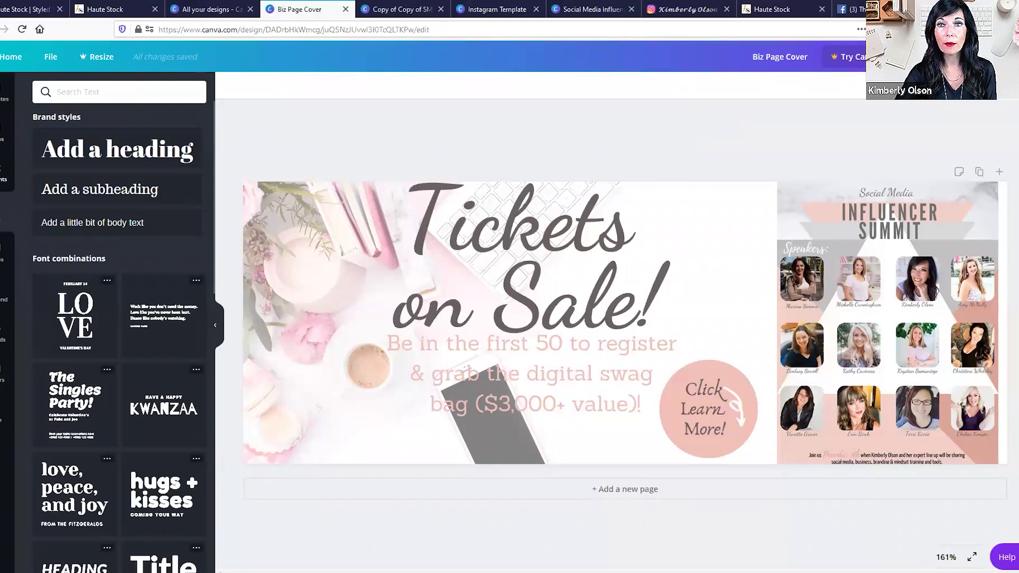
pyautogui.click(4, 173)
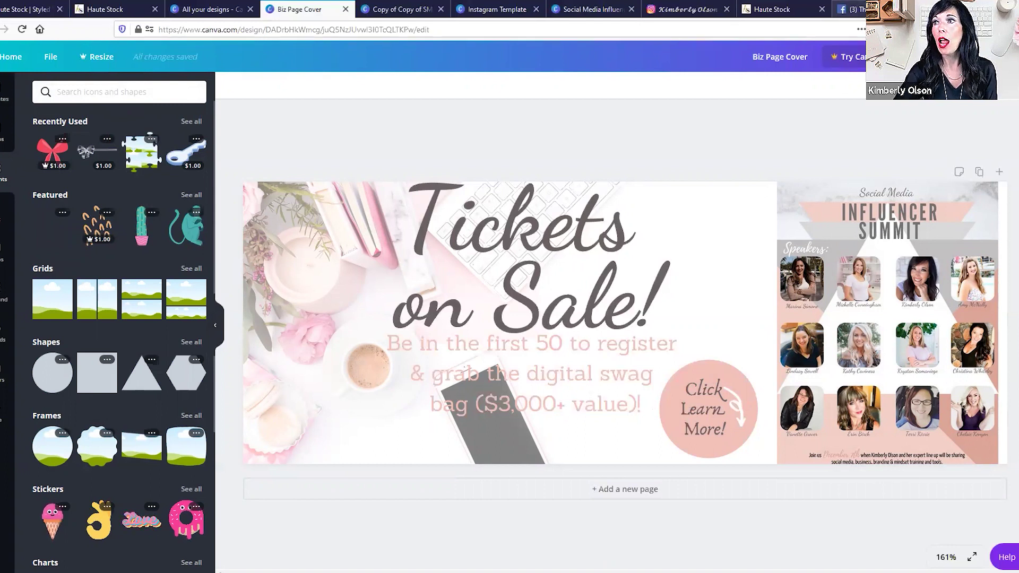
pyautogui.click(852, 9)
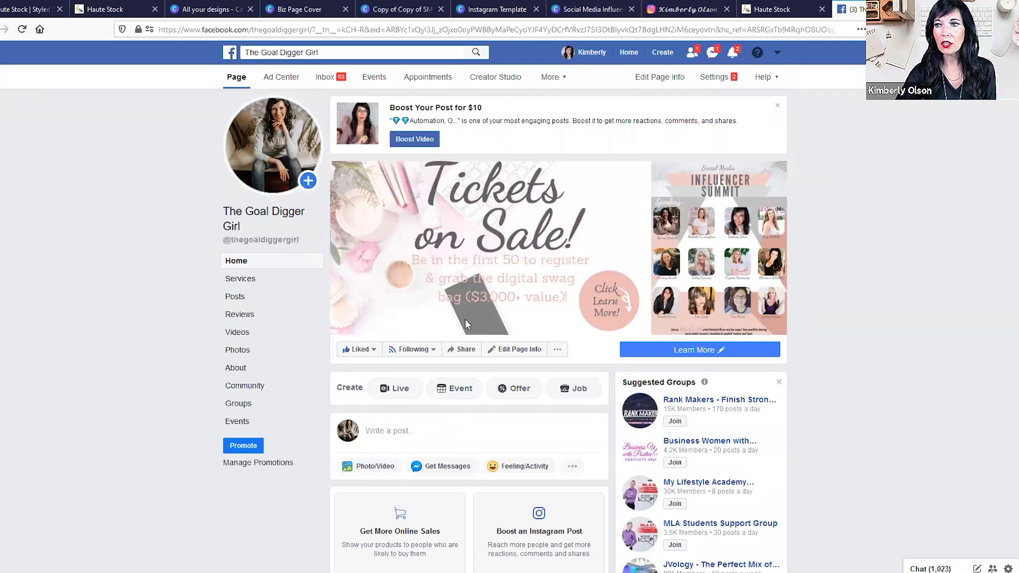
# Bring up the 'Copy of Copy of SM Blueprint FB Ad' design.
pyautogui.moveTo(682, 359)
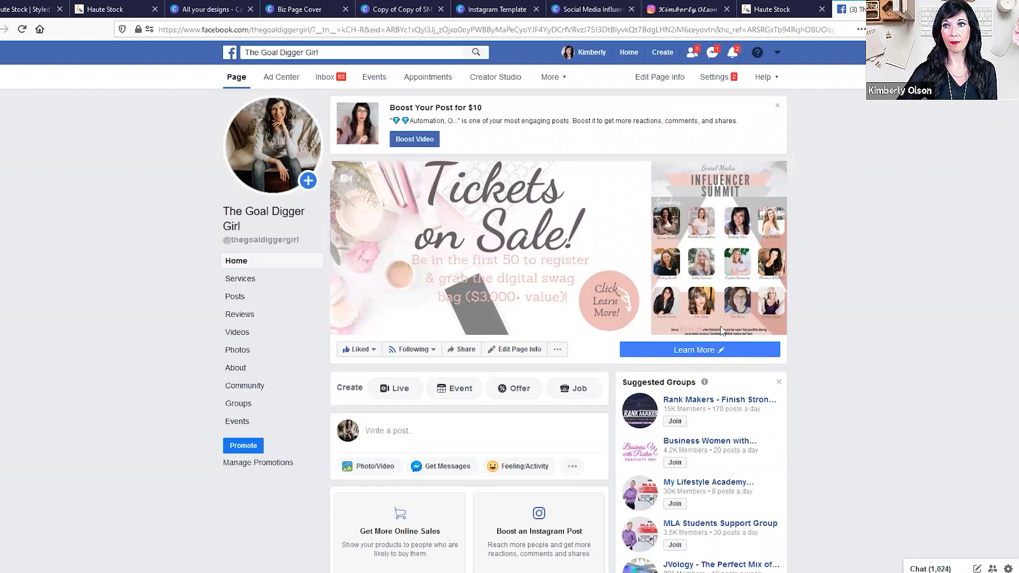
pyautogui.click(406, 9)
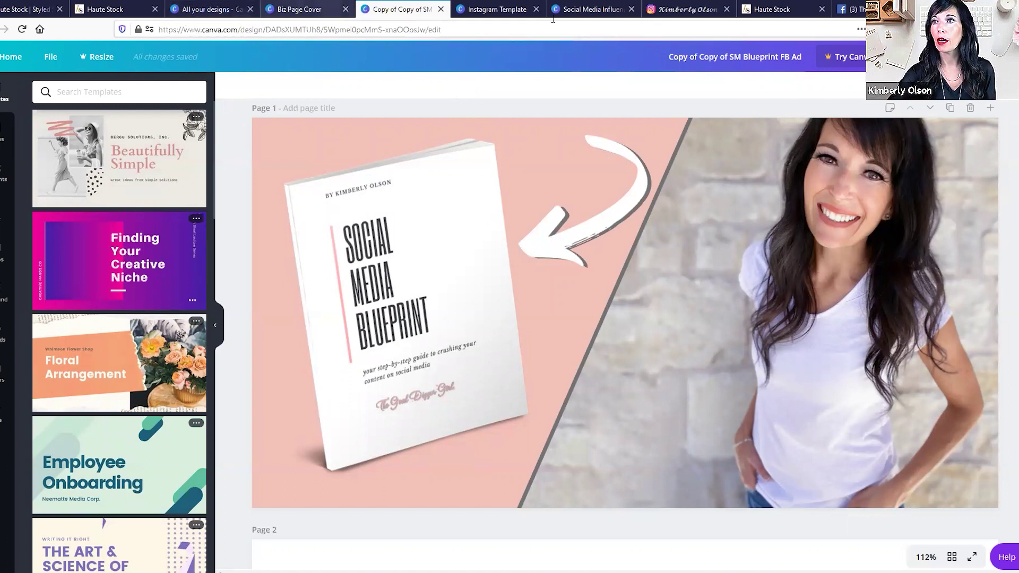
# Start a new Instagram Story design from canva.com in a fresh tab.
pyautogui.hotkey('ctrl', 't')
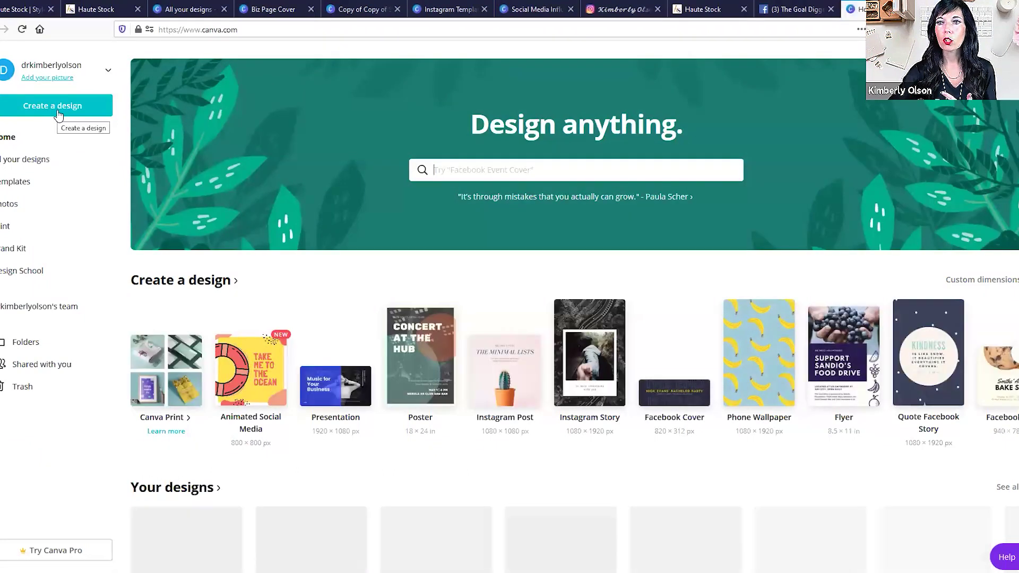
pyautogui.click(54, 108)
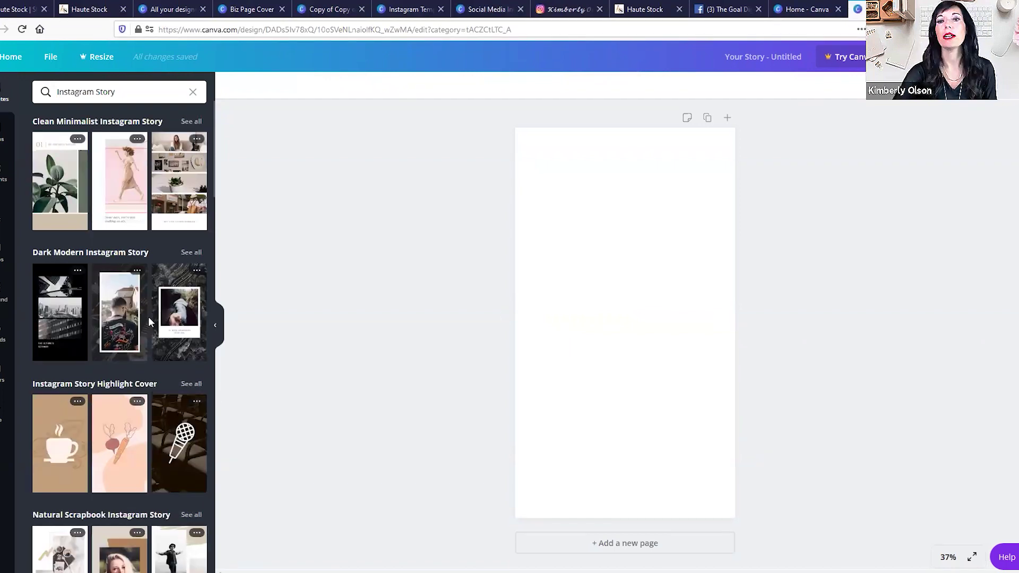
# Apply the Clean Minimalist pink dancer template, undoing an accidental photo move.
pyautogui.scroll(-3, 155, 355)
pyautogui.scroll(3, 132, 298)
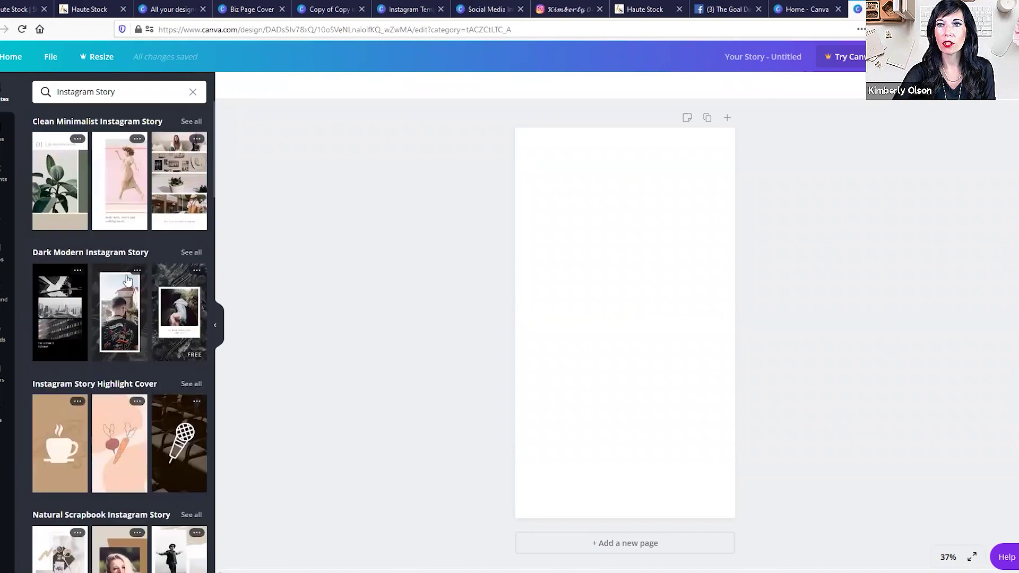
pyautogui.click(114, 165)
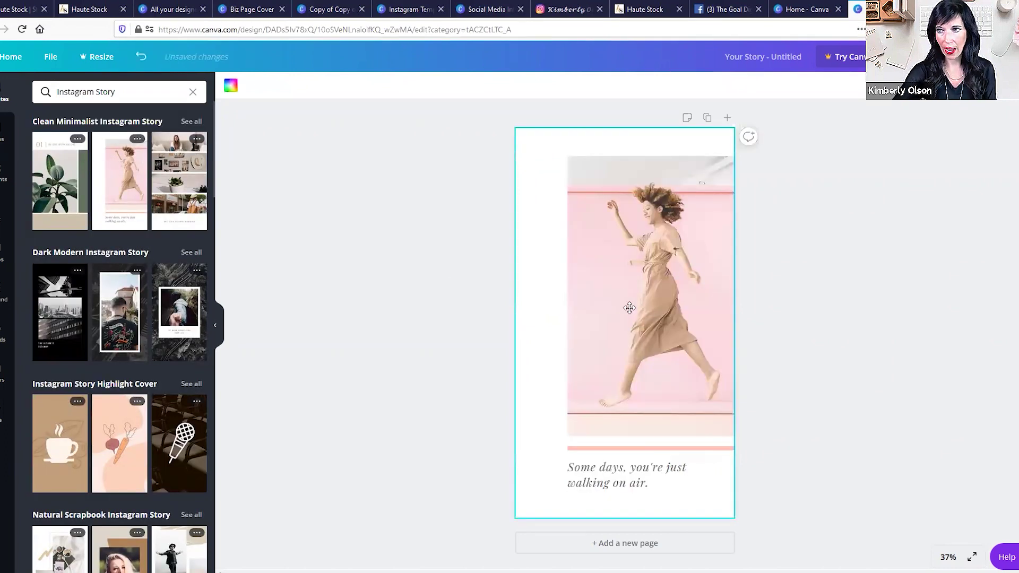
pyautogui.moveTo(621, 297); pyautogui.dragTo(606, 268)
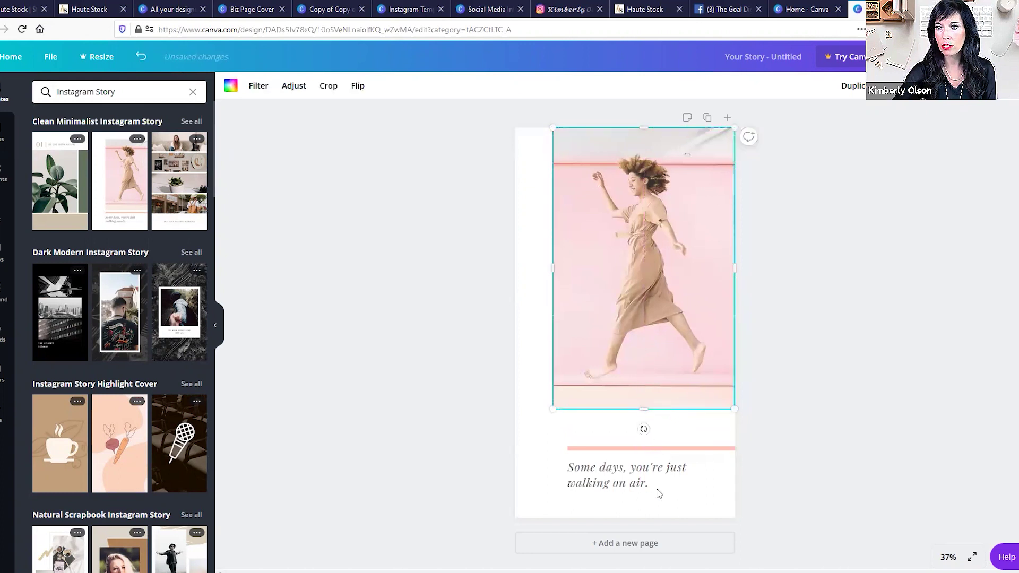
pyautogui.click(139, 60)
pyautogui.click(514, 265)
# Change the page background from brand pink to light grey.
pyautogui.click(529, 245)
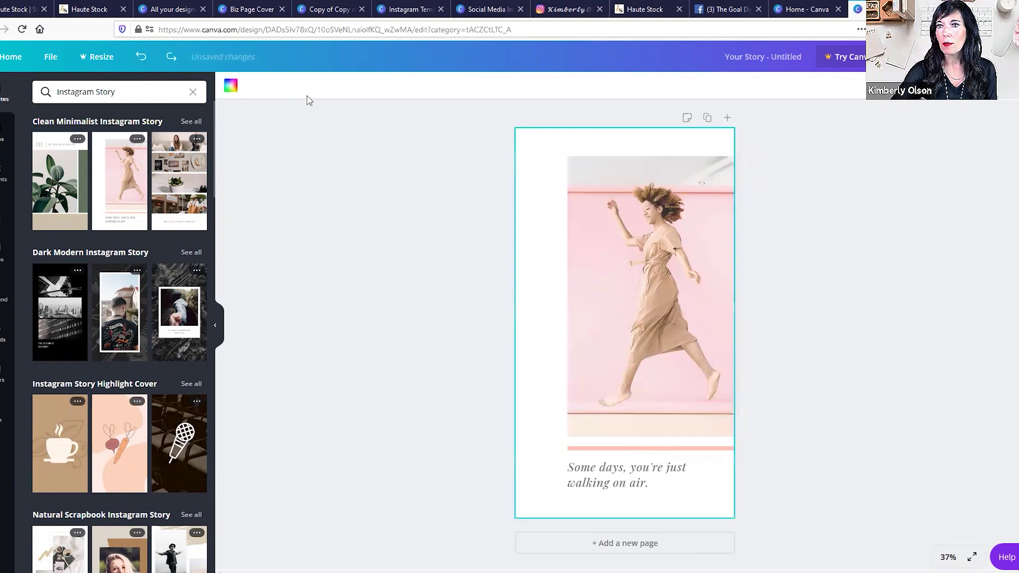
pyautogui.click(229, 93)
pyautogui.click(68, 178)
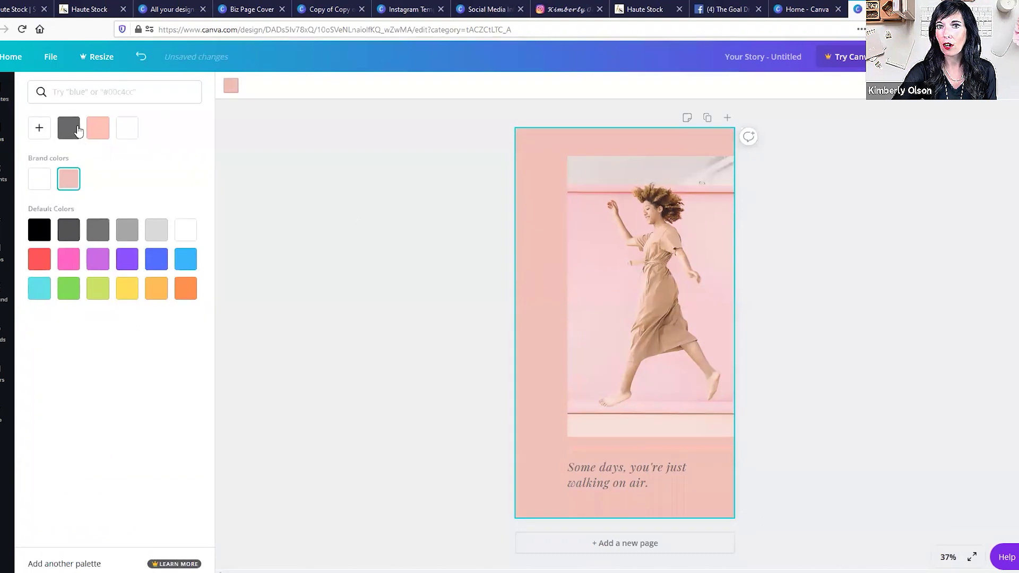
pyautogui.click(155, 233)
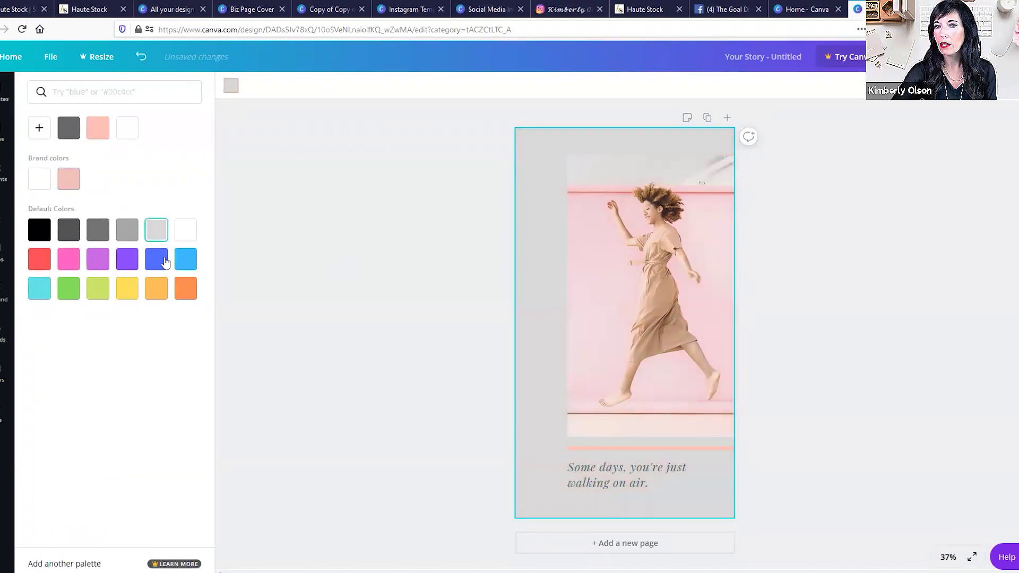
pyautogui.click(491, 320)
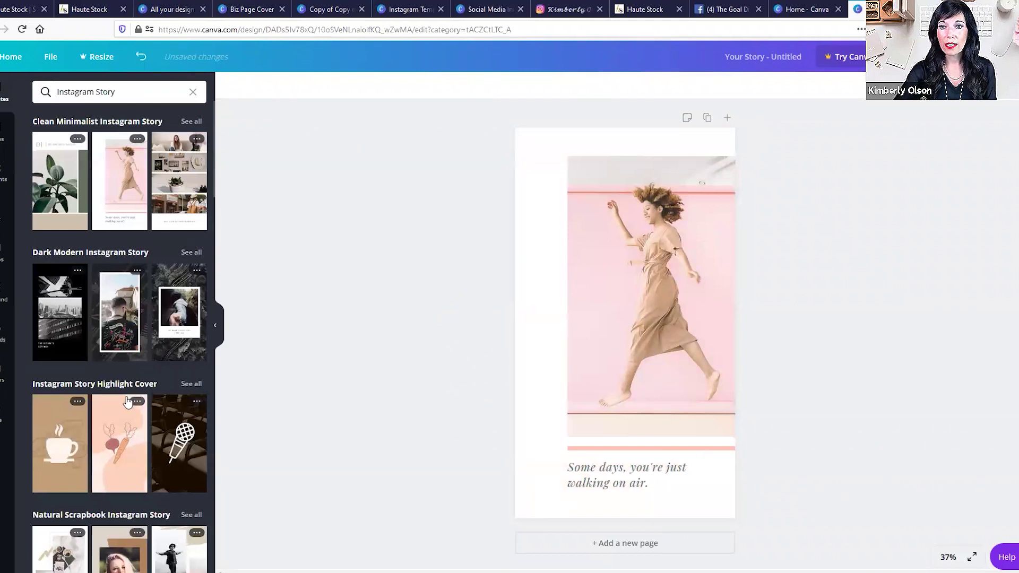
# Apply the Natural Scrapbook story template and select its top food photo.
pyautogui.scroll(-8, 128, 402)
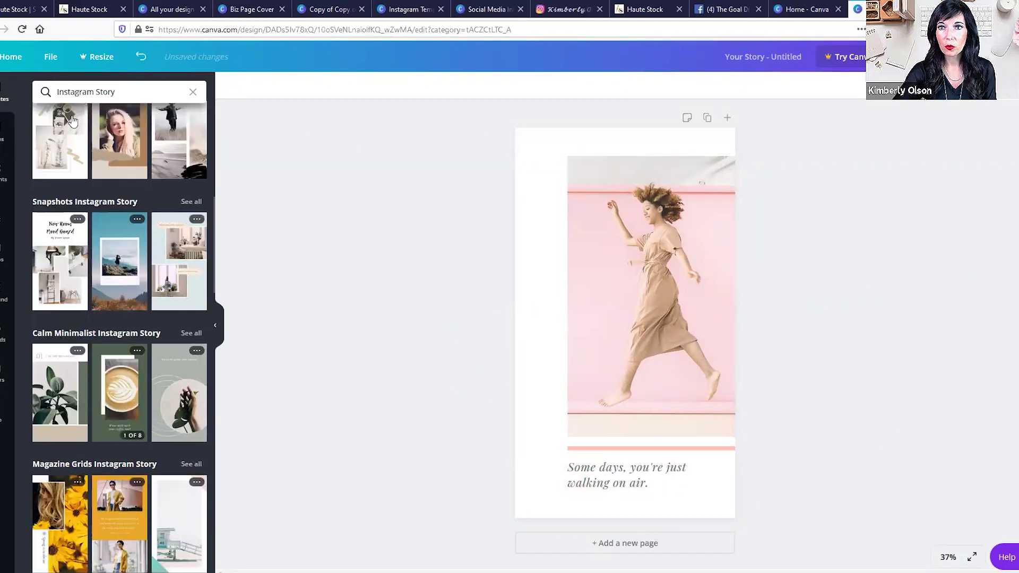
pyautogui.scroll(1, 112, 198)
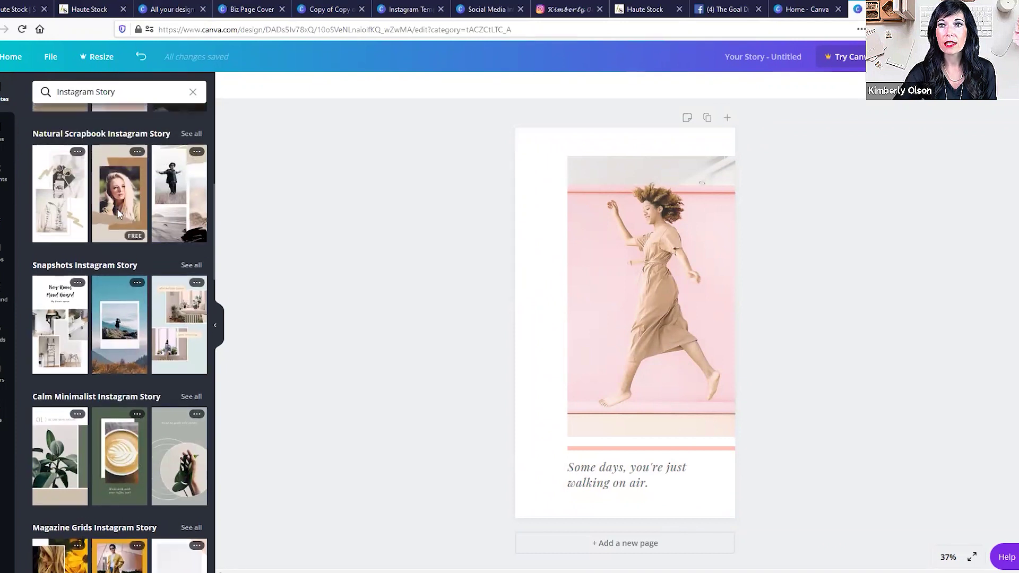
pyautogui.click(67, 208)
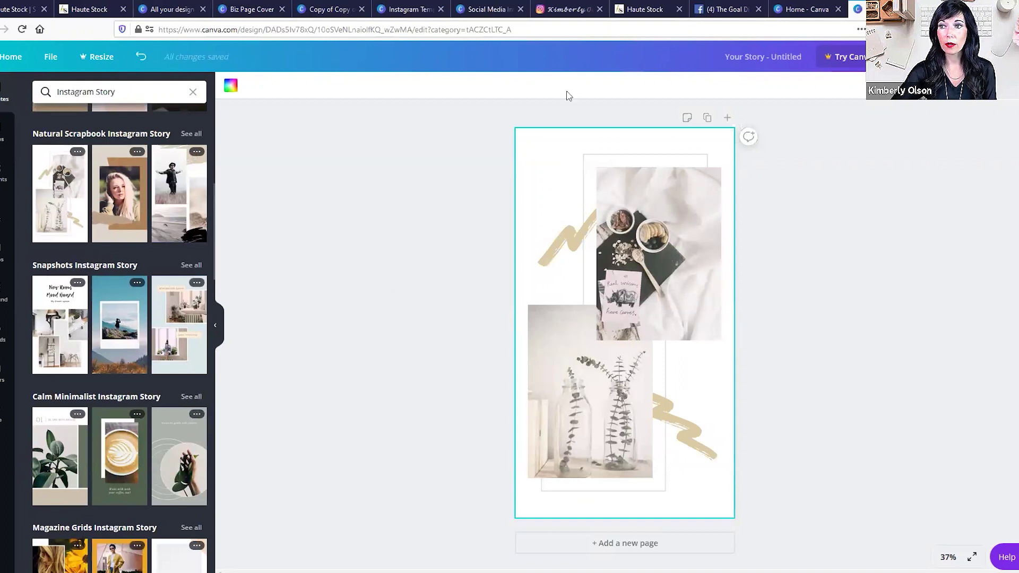
pyautogui.click(667, 288)
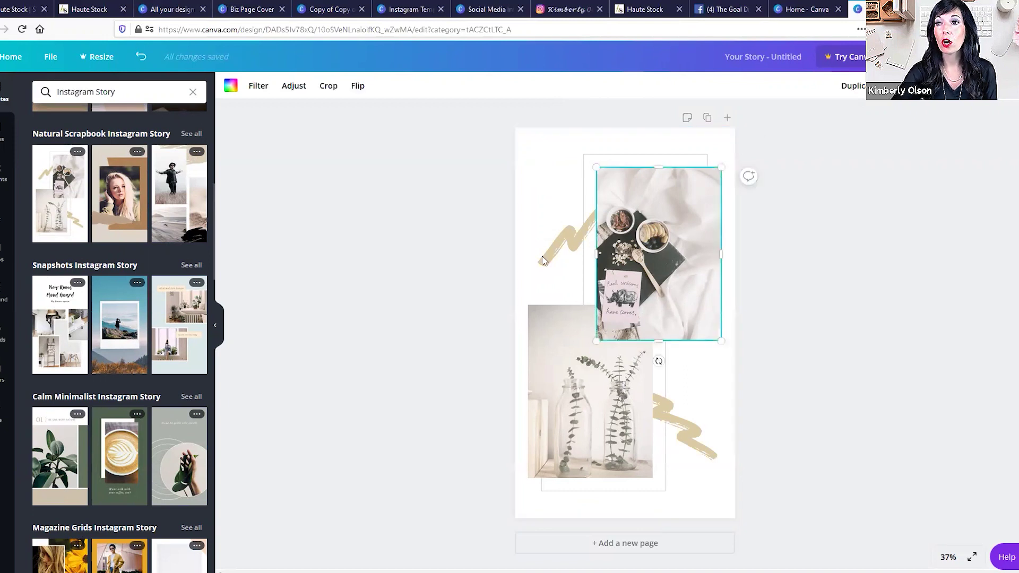
# Switch via the Biz Page Cover to the Social Media Blueprint design.
pyautogui.scroll(-7, 137, 441)
pyautogui.scroll(-3, 132, 450)
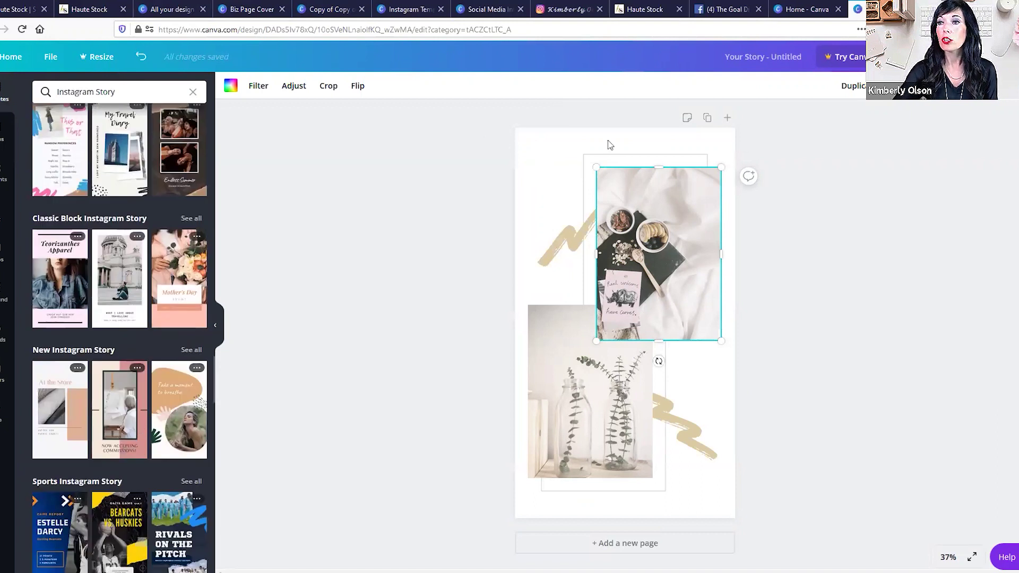
pyautogui.click(277, 15)
pyautogui.click(321, 11)
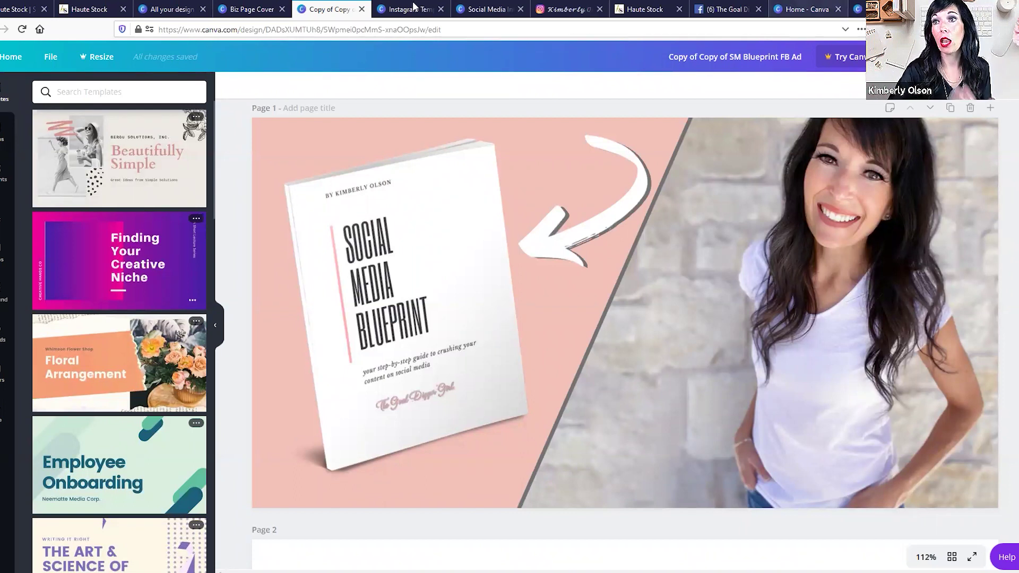
# Switch to the Instagram Template design with the Goal Digger Girl stage photo.
pyautogui.click(399, 13)
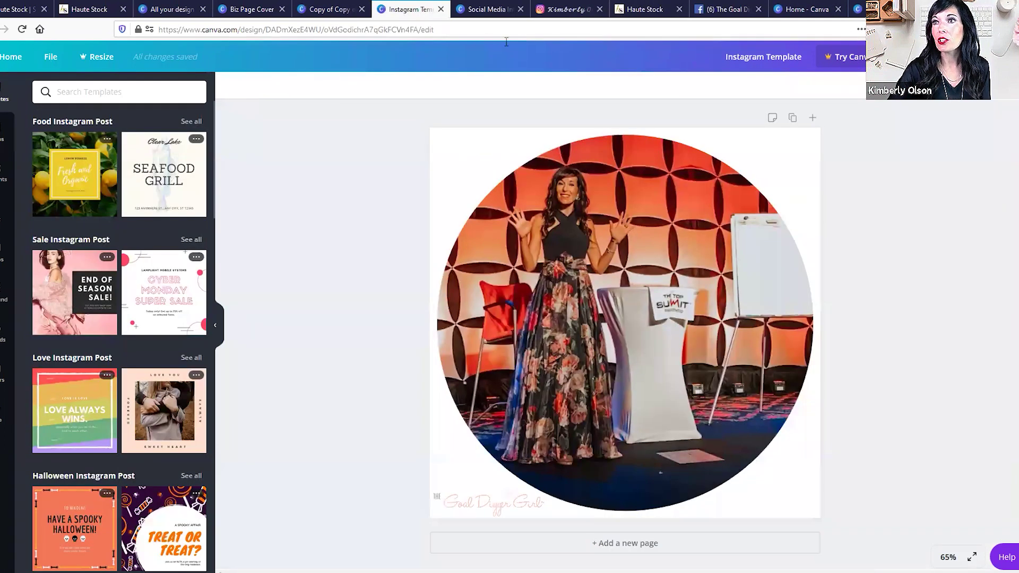
# Open the 'Instagram Likes Going Away?!' video post from the Instagram profile grid.
pyautogui.click(553, 13)
pyautogui.scroll(-4, 796, 387)
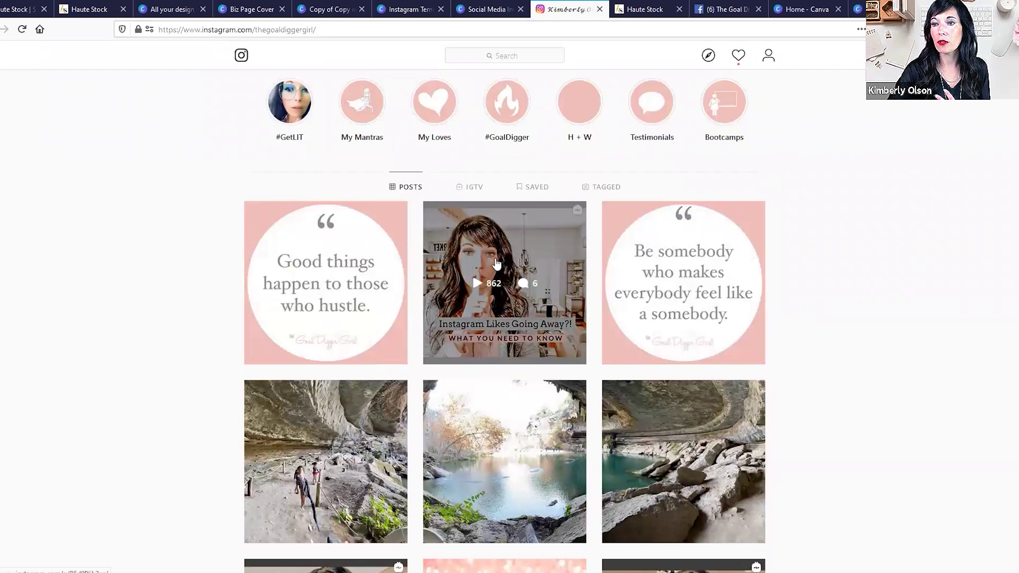
pyautogui.click(497, 262)
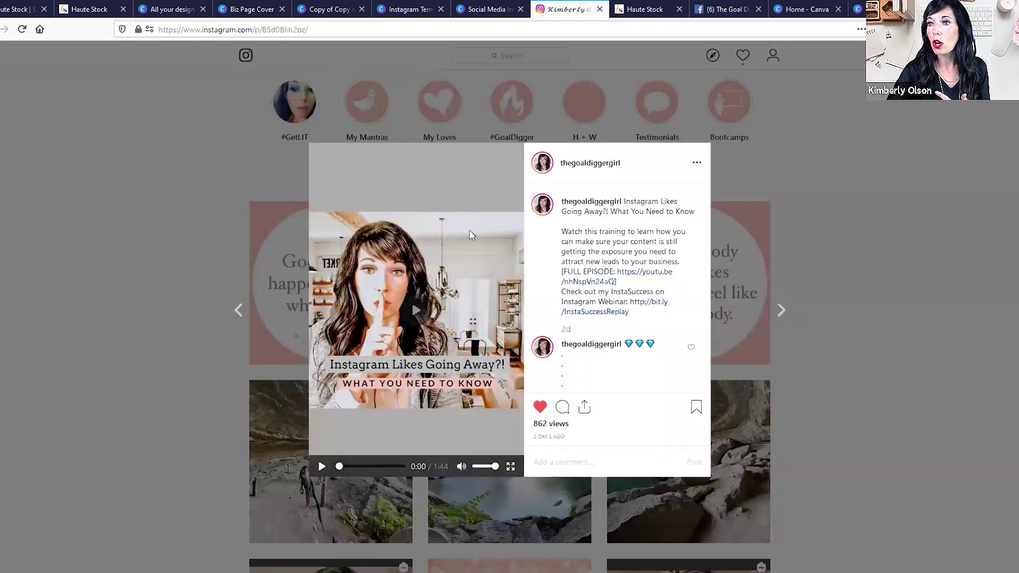
# Play the video briefly, pause it, and close the post back to the grid.
pyautogui.click(322, 467)
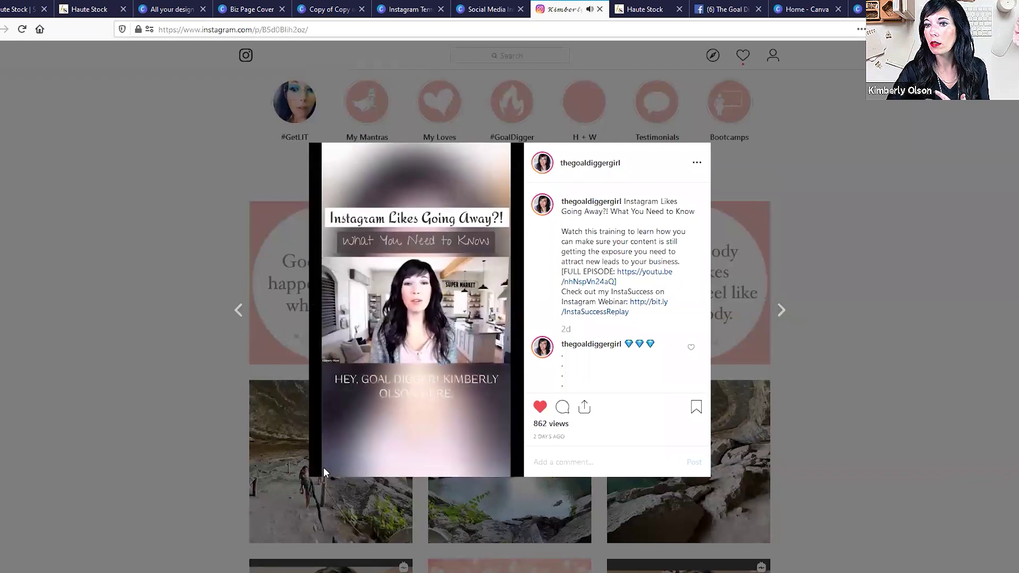
pyautogui.click(322, 467)
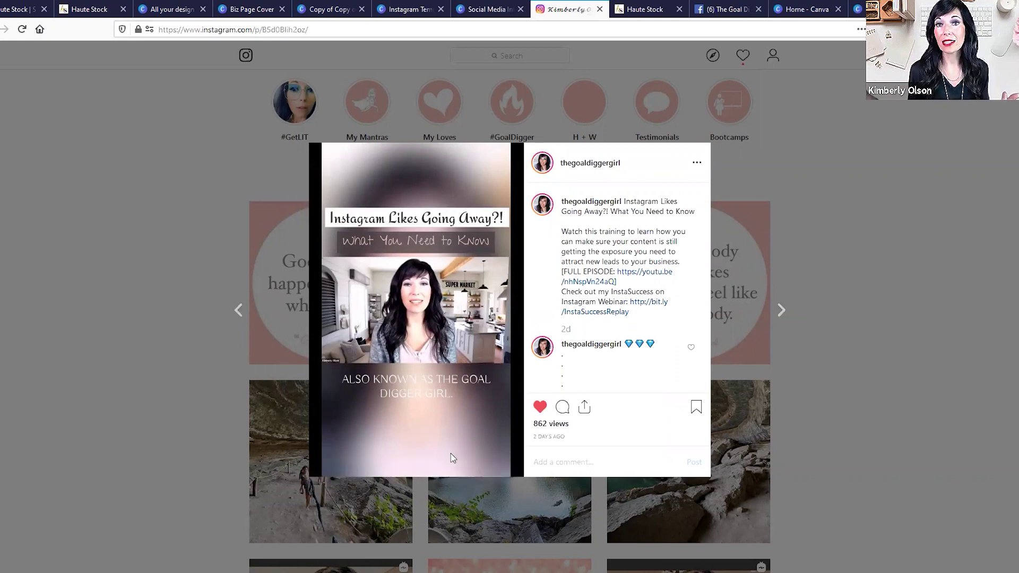
pyautogui.moveTo(450, 359)
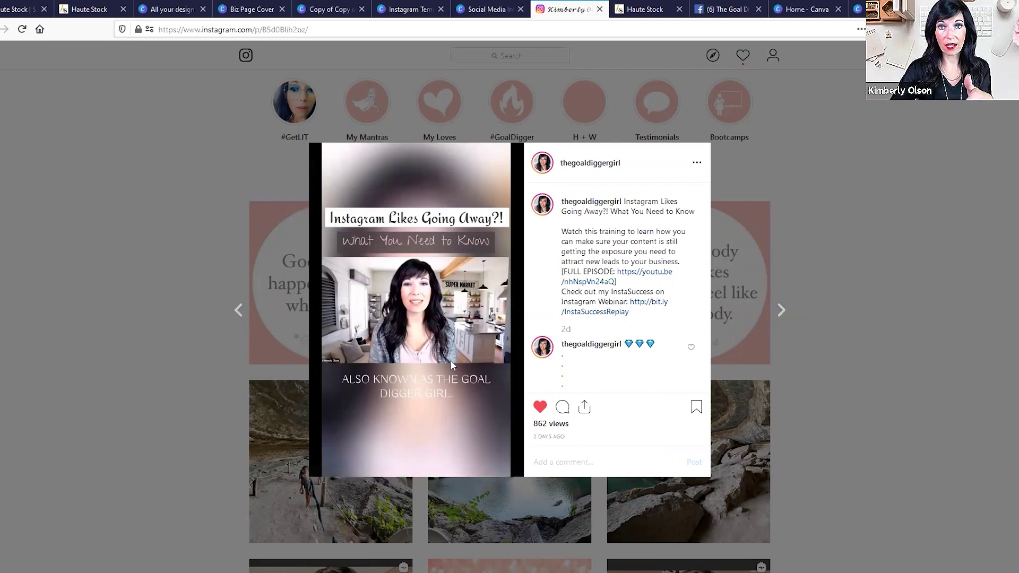
pyautogui.moveTo(340, 285)
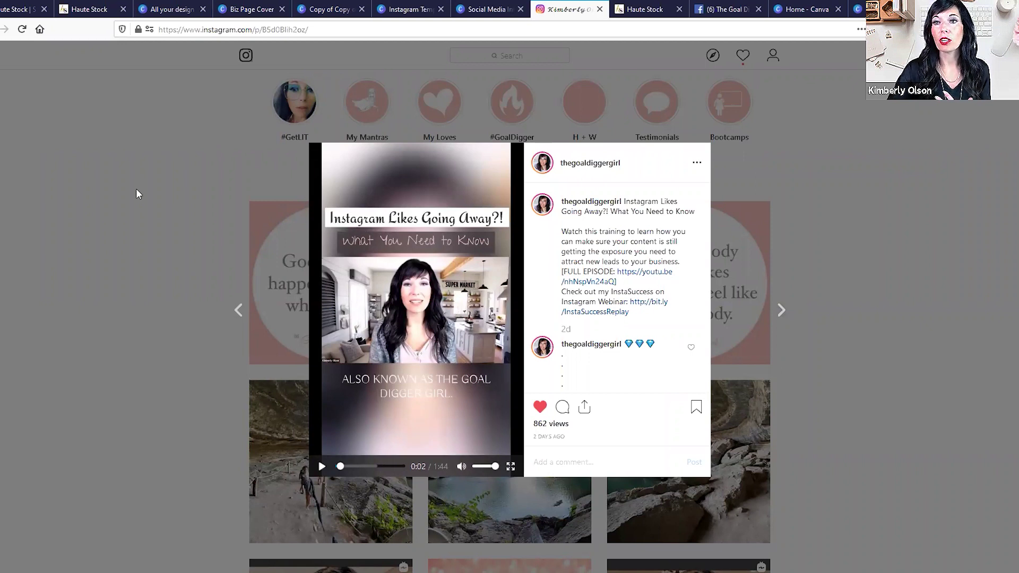
pyautogui.click(215, 217)
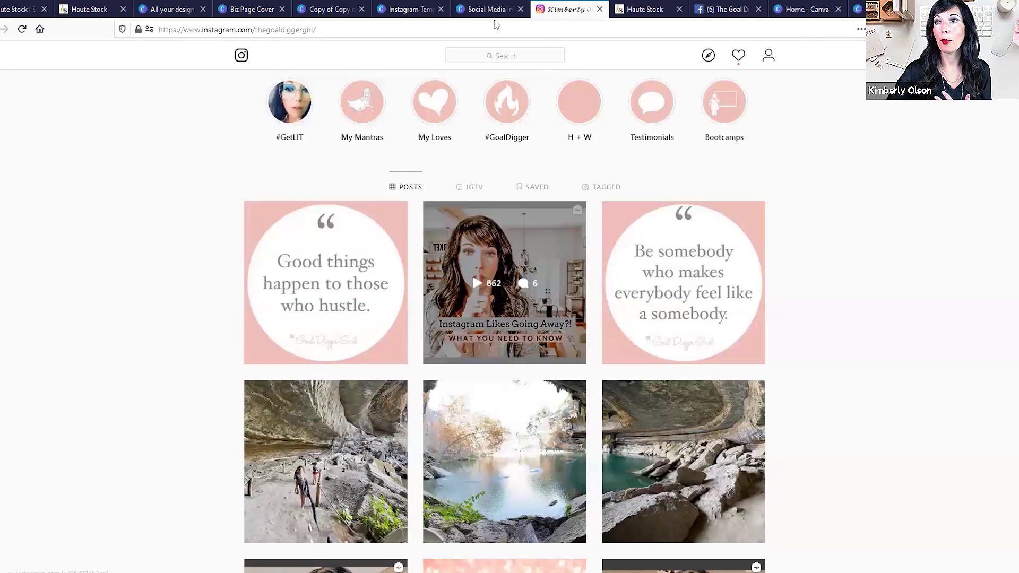
# Scroll down the profile grid to the 'Create a life you don't need a vacation from' quote post.
pyautogui.scroll(-4, 743, 366)
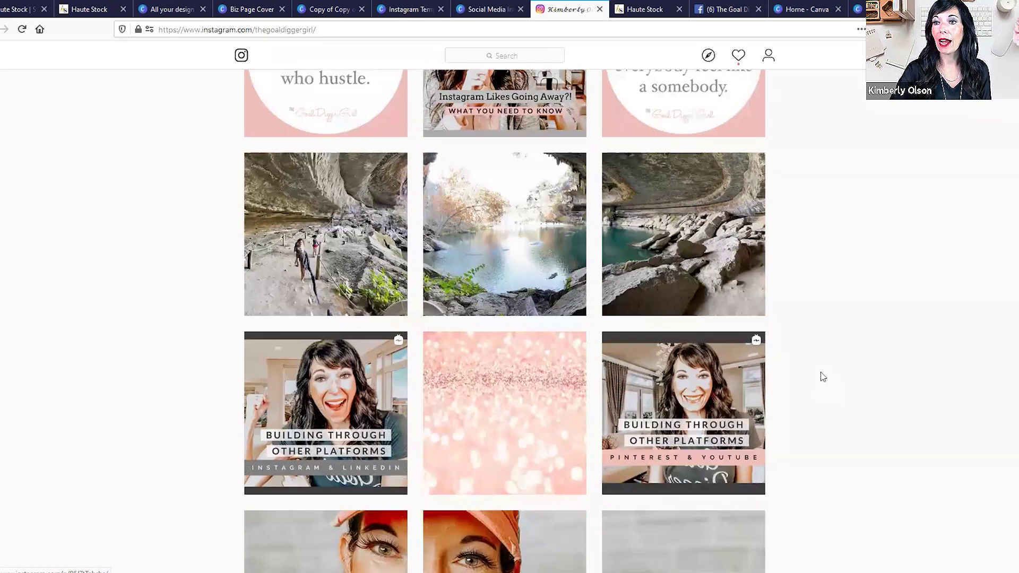
pyautogui.scroll(-2, 822, 377)
pyautogui.scroll(-4, 823, 376)
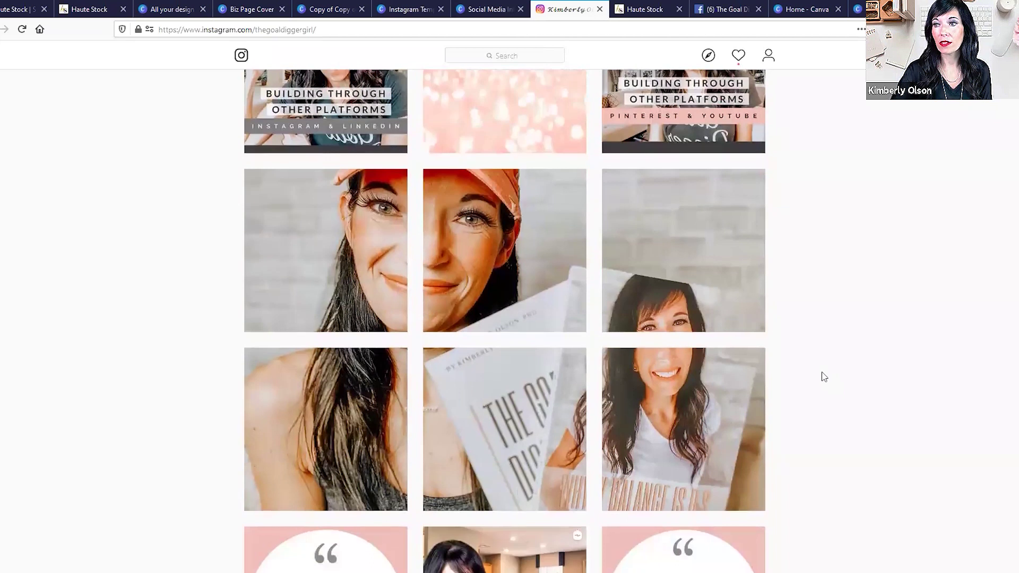
pyautogui.scroll(-1, 823, 377)
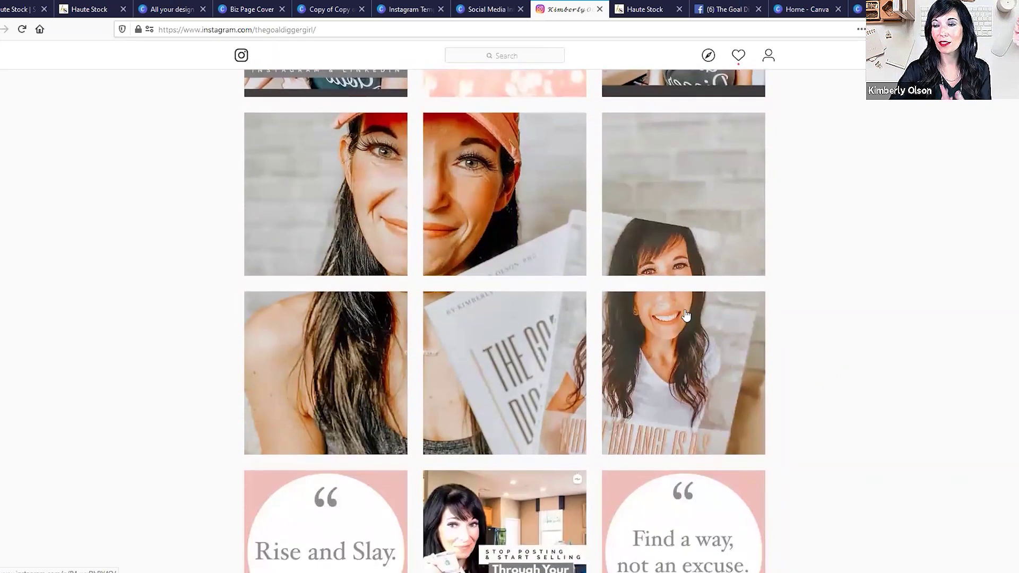
pyautogui.scroll(-4, 799, 347)
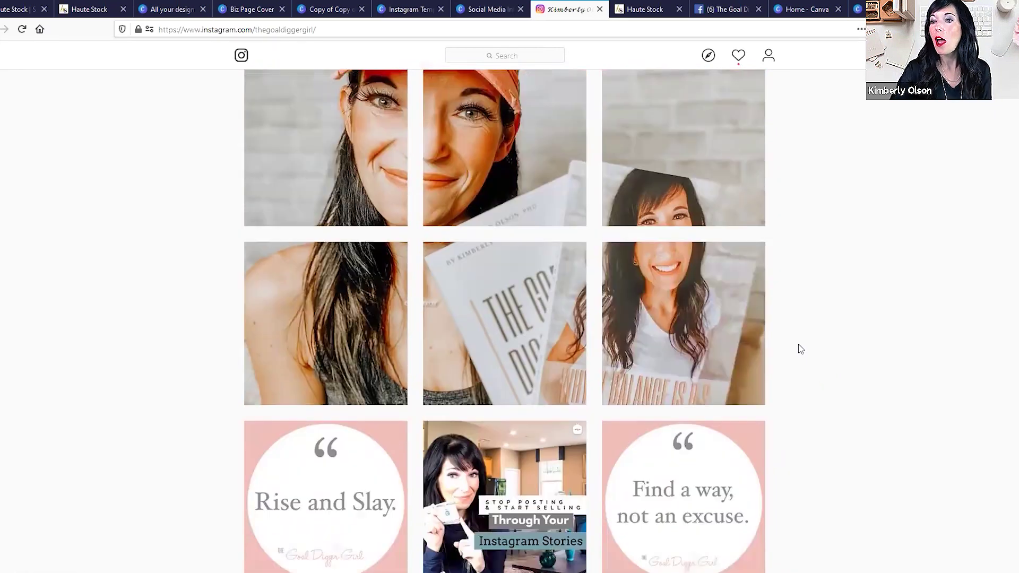
pyautogui.scroll(-2, 531, 254)
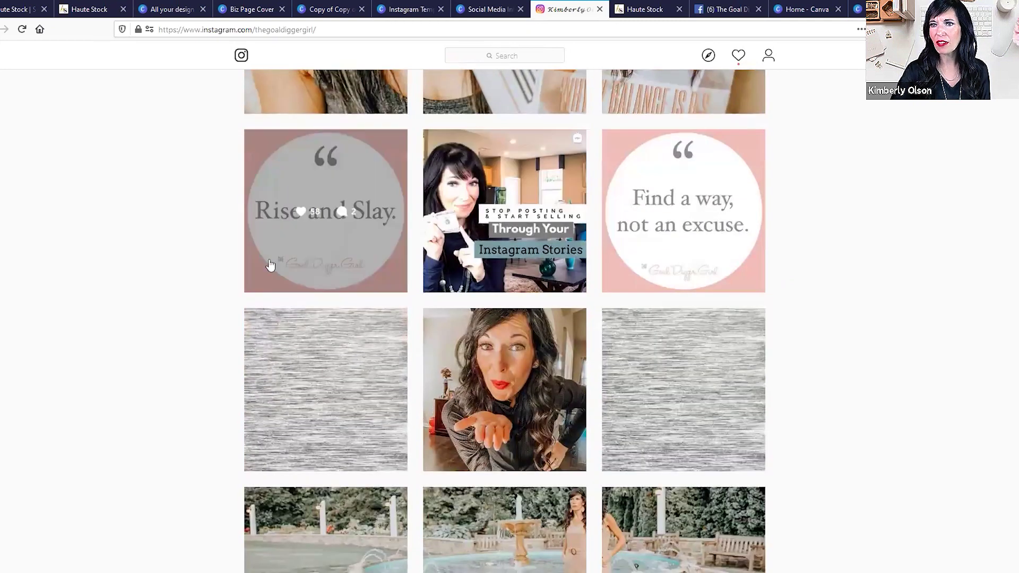
pyautogui.scroll(-3, 195, 376)
pyautogui.scroll(-4, 223, 375)
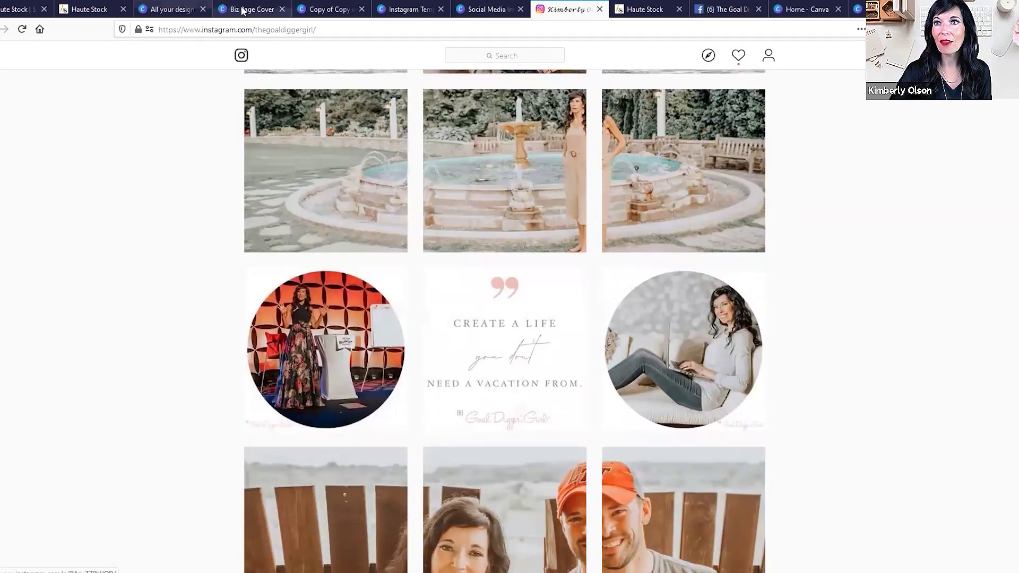
# Move through the Blueprint and Instagram Template designs to the Social Media Influencers floral banner.
pyautogui.click(340, 11)
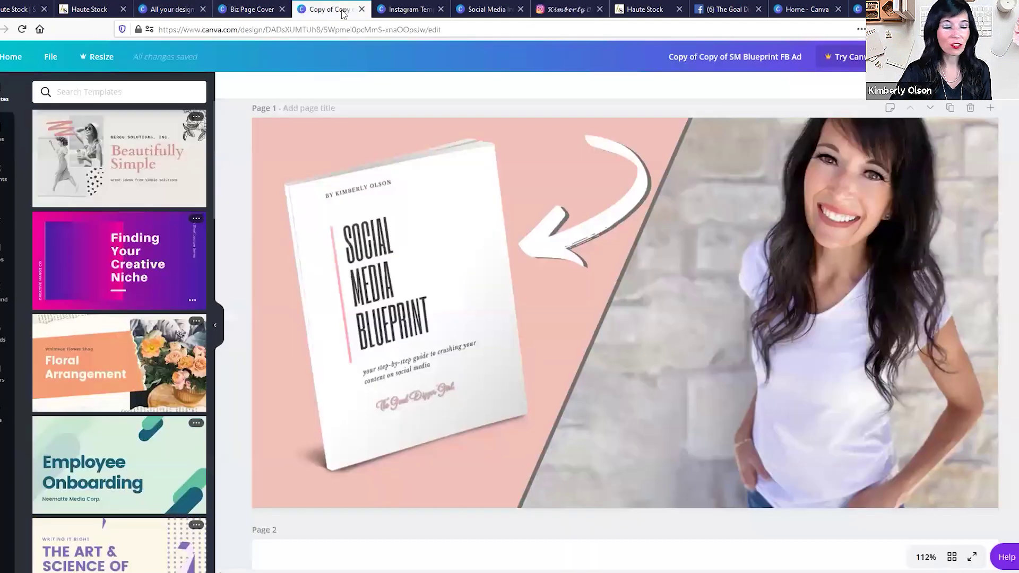
pyautogui.click(410, 12)
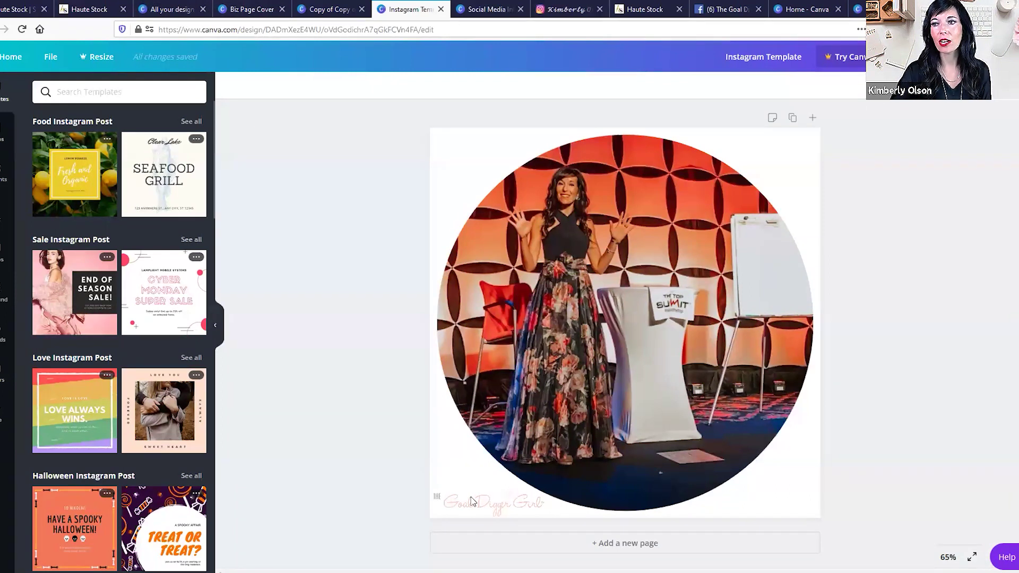
pyautogui.click(487, 8)
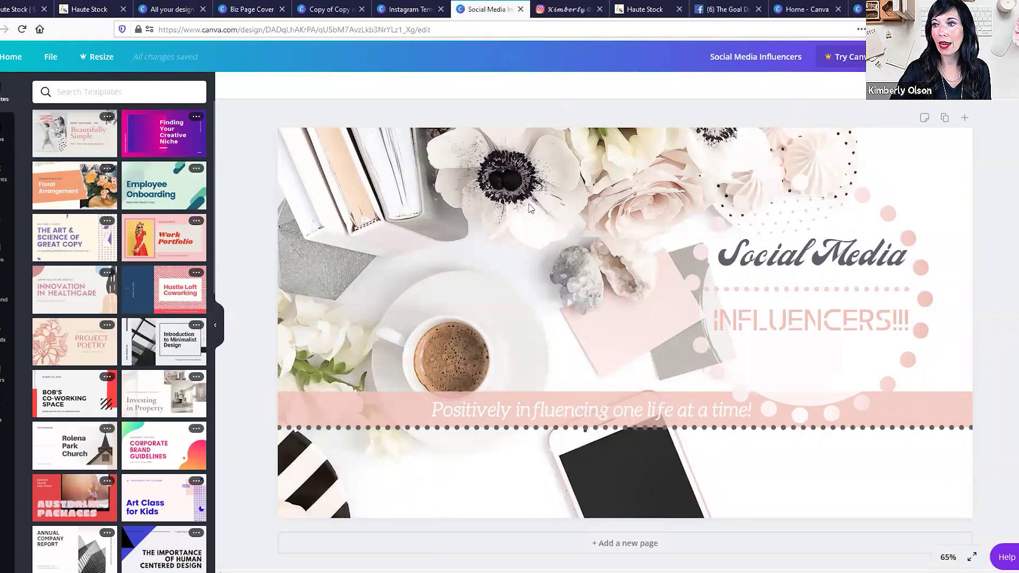
# Select the banner photo, then open the 'Building on Other Social Platforms – Part 2' thumbnail from the Thumbnails folder.
pyautogui.click(351, 215)
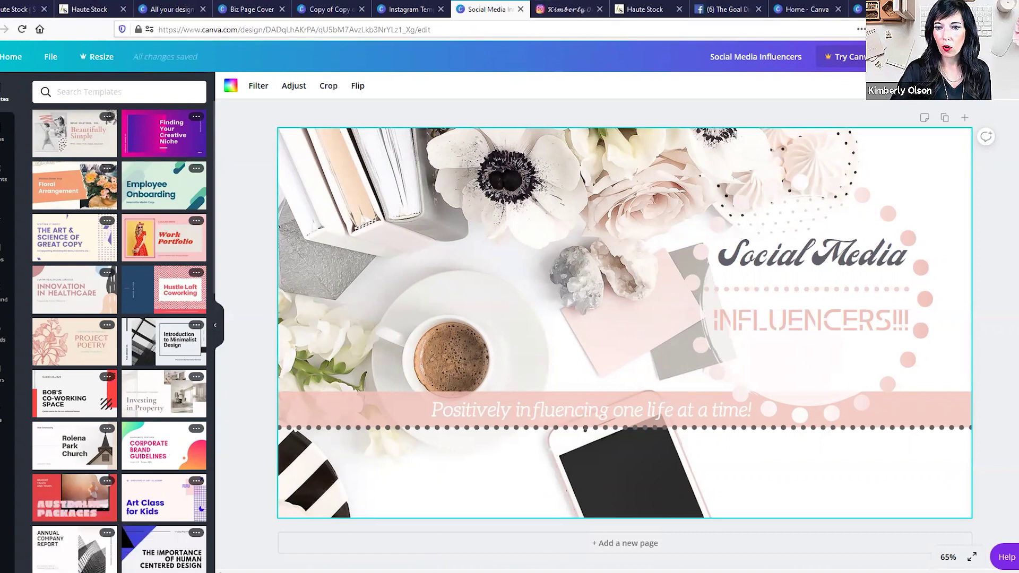
pyautogui.hotkey('alt', 'Tab')
pyautogui.click(141, 205)
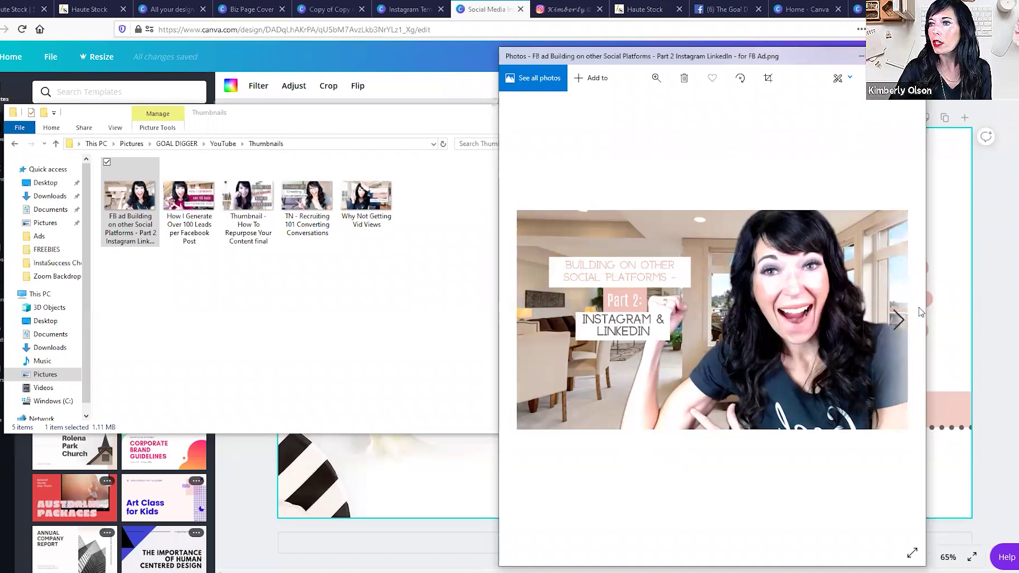
# Page through the 100 Leads, Repurpose Content, Recruiting 101 and Not Getting Video Views thumbnails.
pyautogui.click(899, 321)
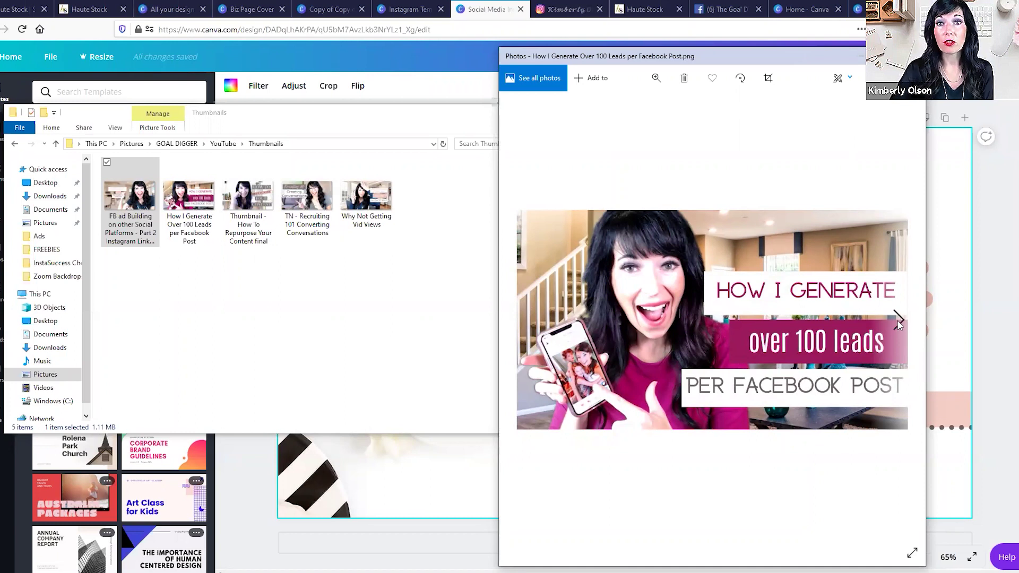
pyautogui.click(897, 321)
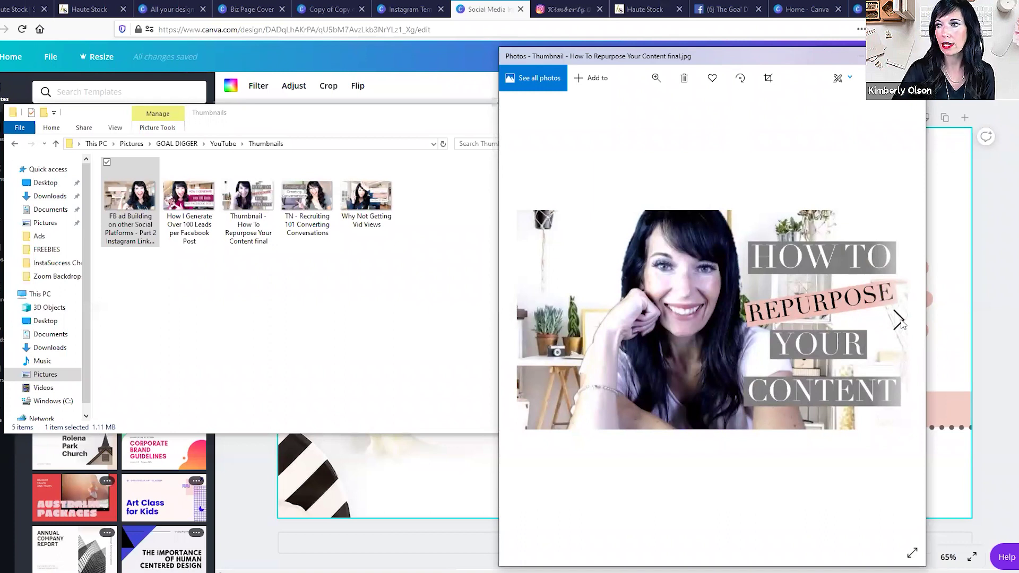
pyautogui.click(899, 321)
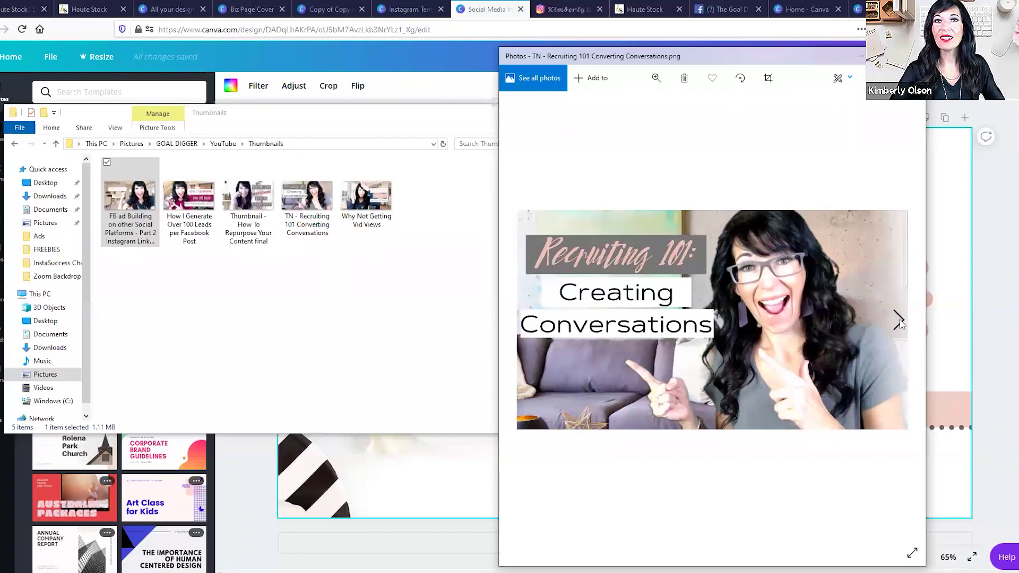
pyautogui.click(899, 320)
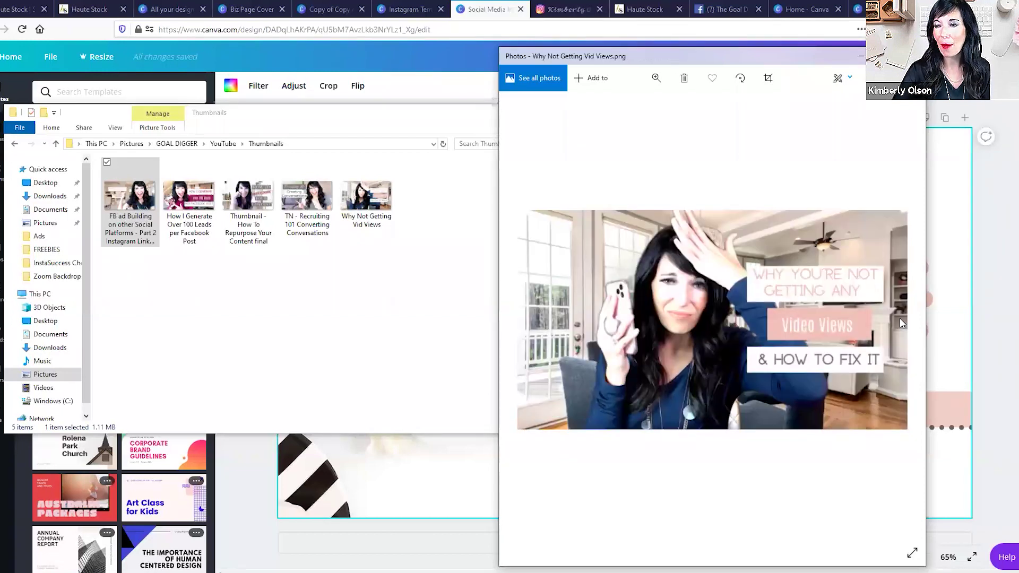